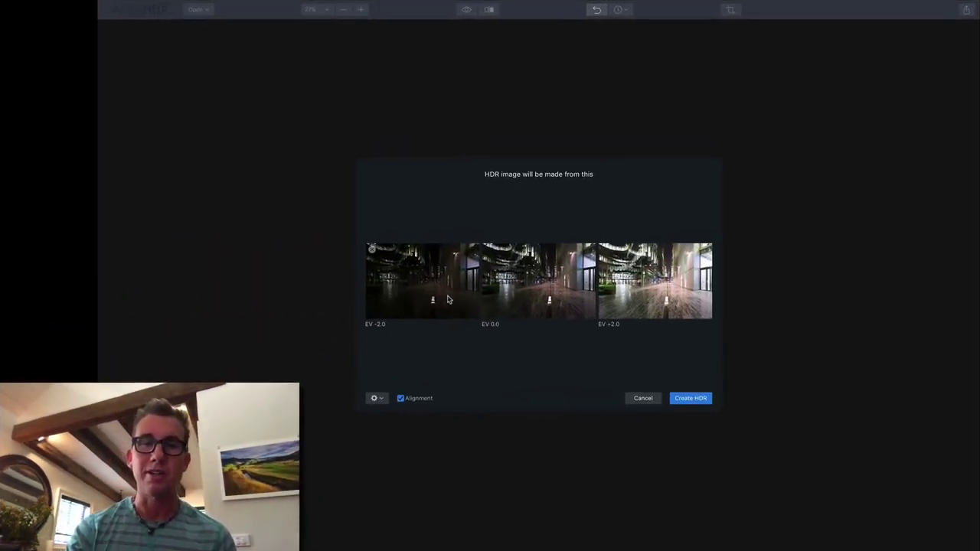
- Enable automatic alignment for the three brackets at EV -2.0, 0.0 and +2.0
left_click(400, 398)
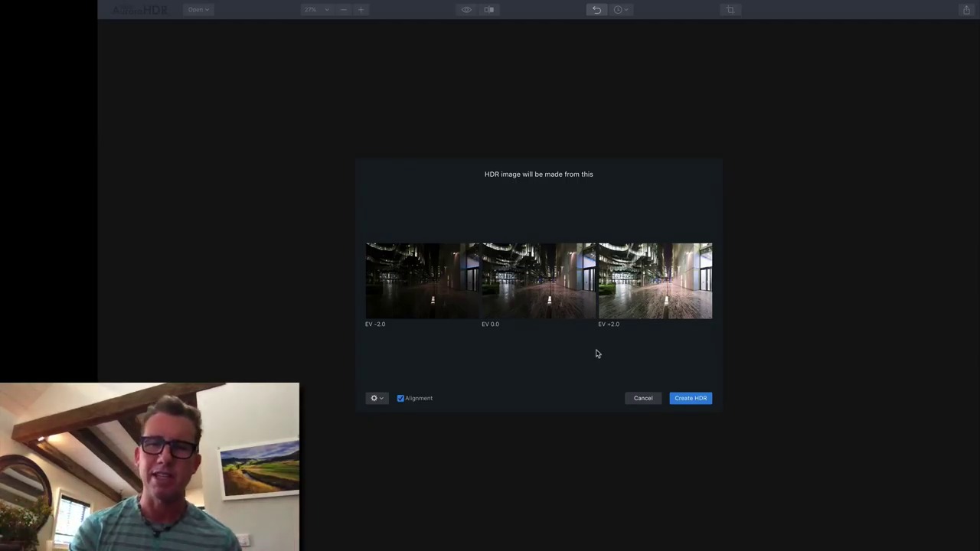
- Merge the brackets into a 32-bit 7294 x 4868 HDR image and compare it with the original
left_click(692, 398)
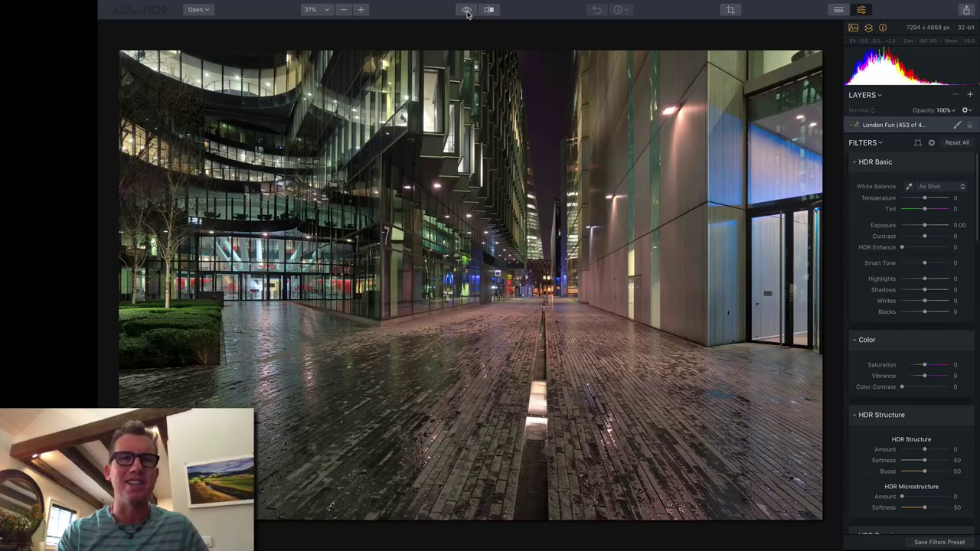
left_click(468, 12)
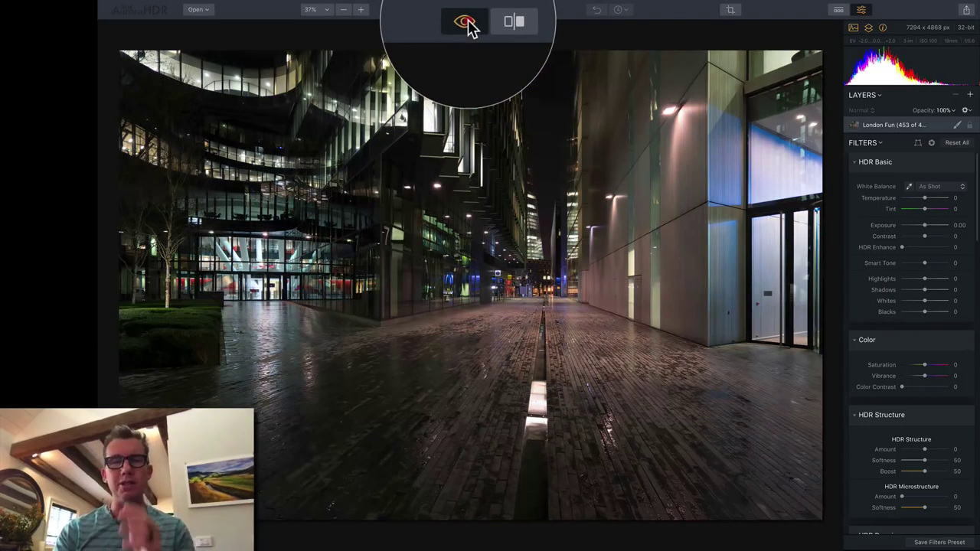
left_click(468, 11)
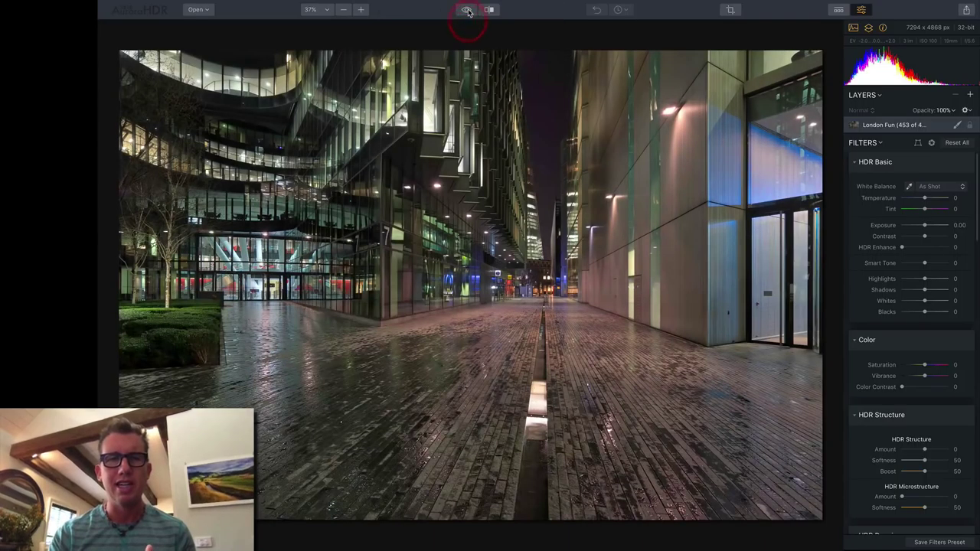
left_click(468, 11)
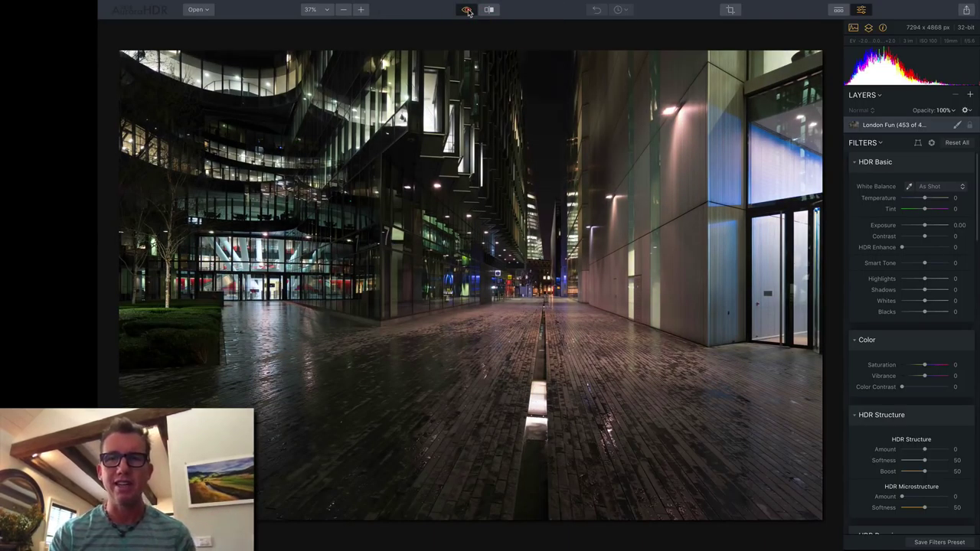
left_click(468, 11)
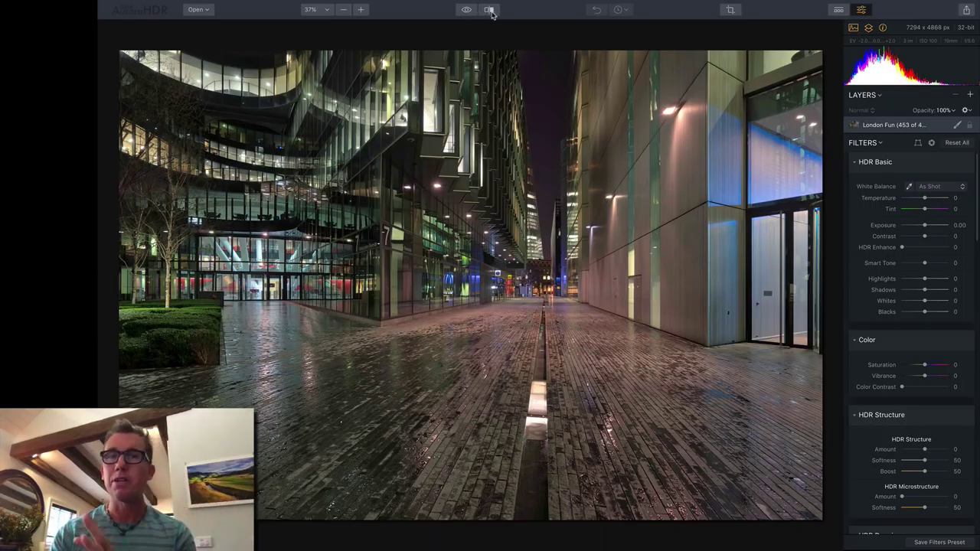
left_click(488, 10)
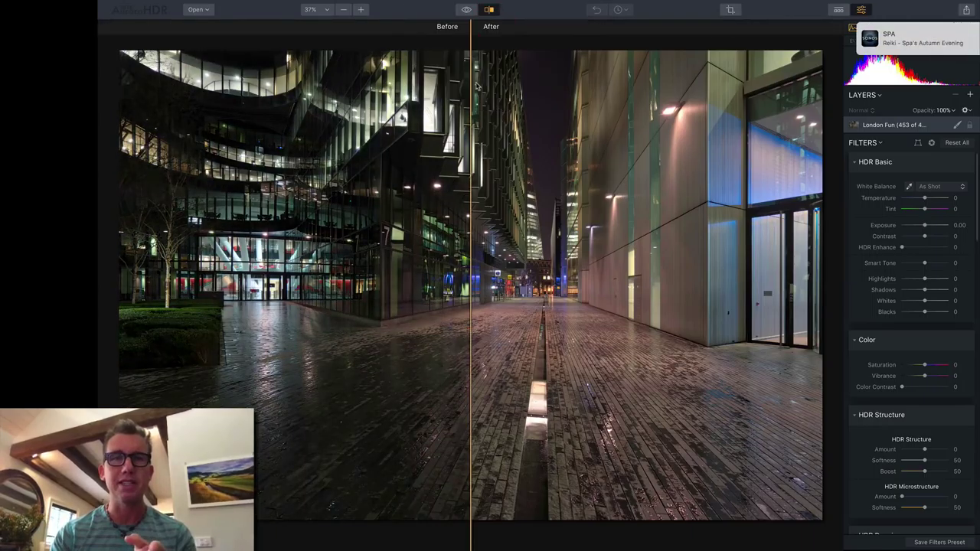
left_click_drag(469, 128, 654, 111)
left_click_drag(520, 110, 443, 57)
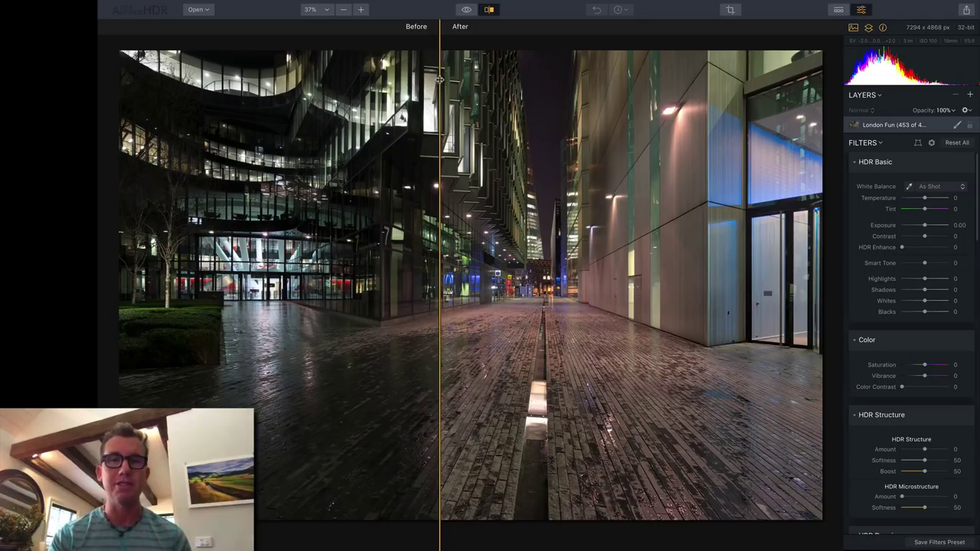
left_click_drag(440, 80, 405, 107)
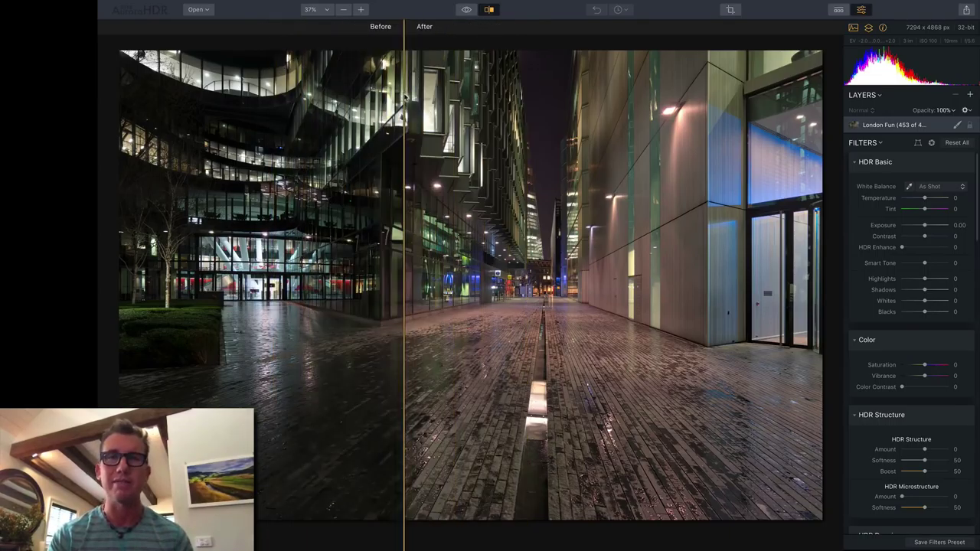
- Turn off the split comparison and review the default Filters panel settings
left_click(489, 10)
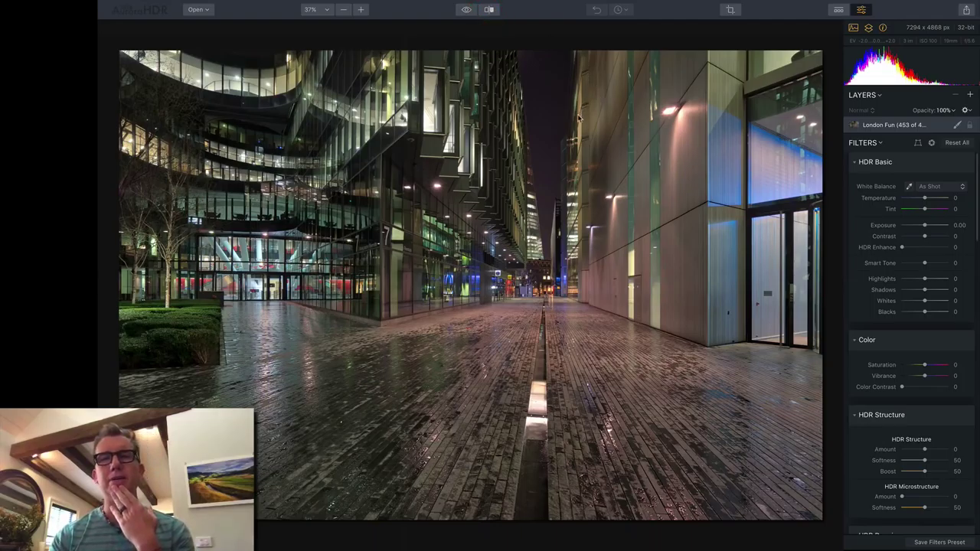
scroll(918, 382, "down", 2)
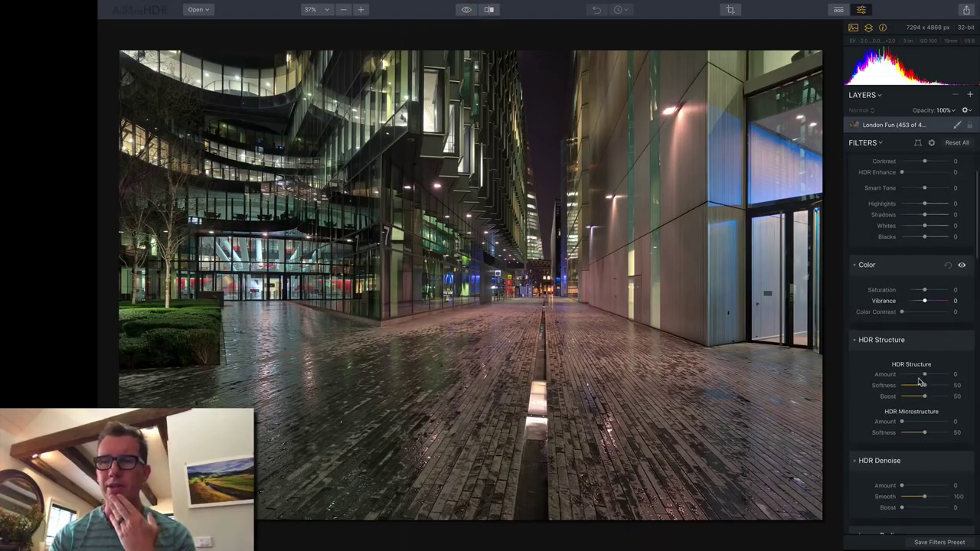
scroll(919, 381, "down", 15)
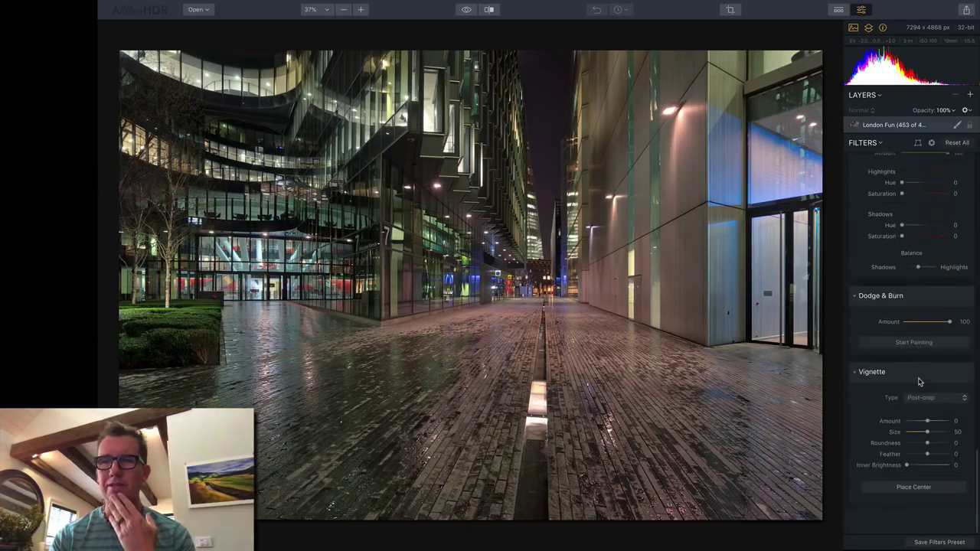
scroll(920, 381, "up", 17)
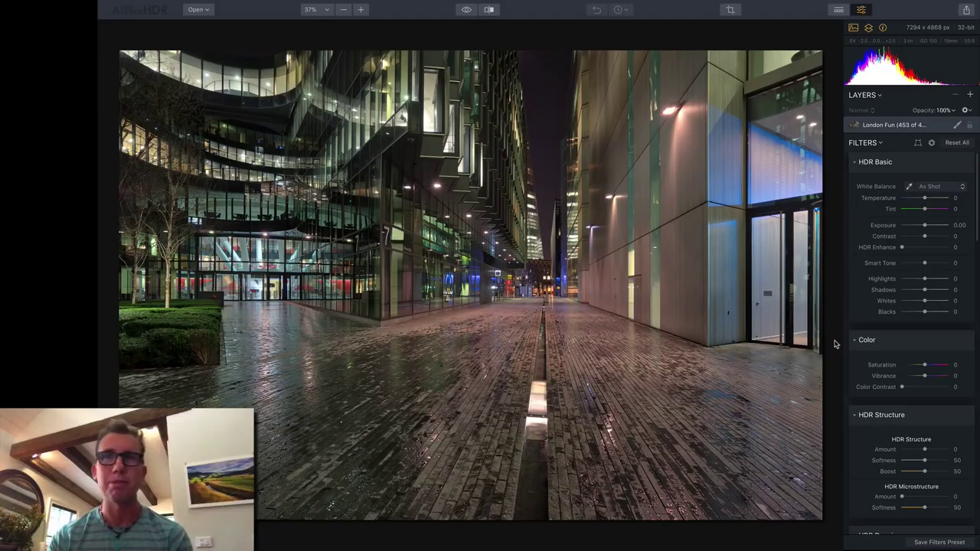
- Bring up the preset strip and choose the Architecture category in Presets Categories
left_click(838, 10)
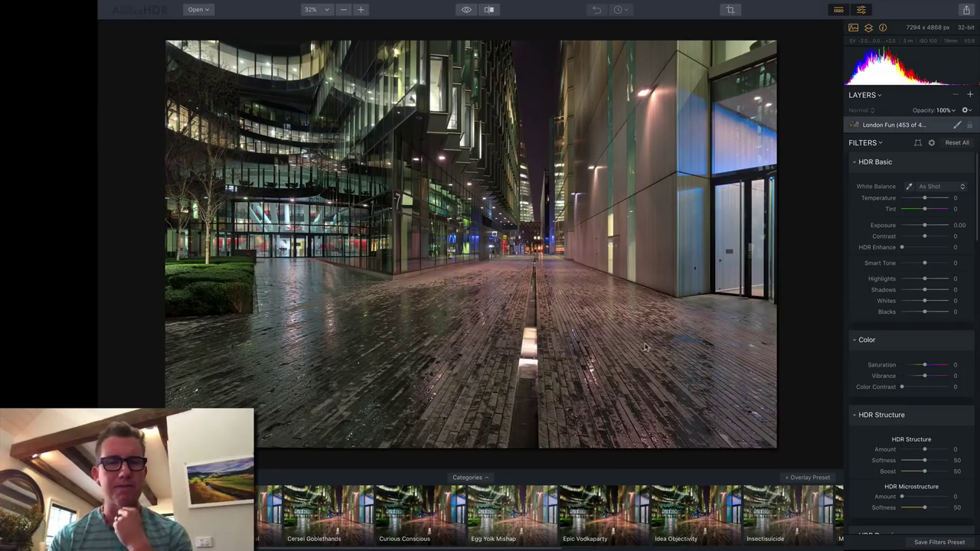
scroll(496, 514, "left", 2)
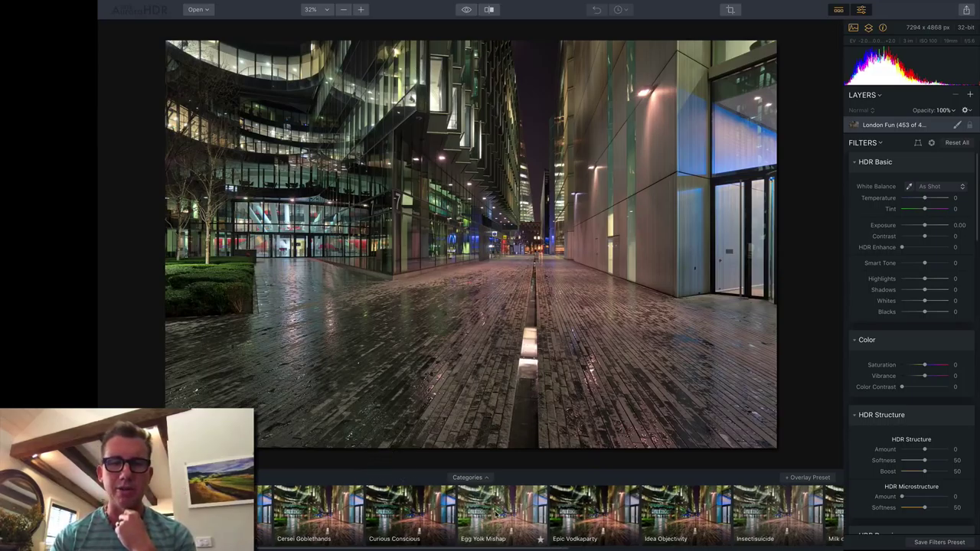
scroll(497, 514, "right", 2)
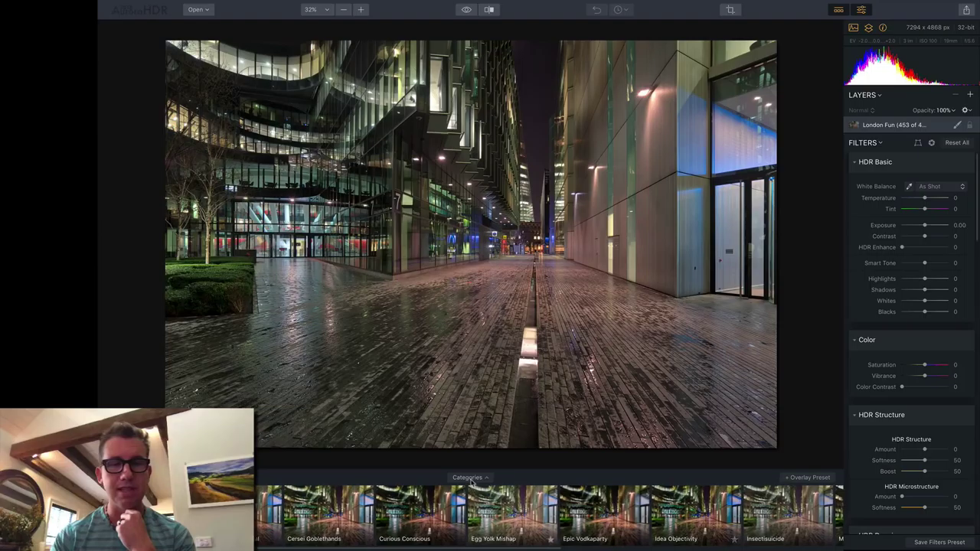
left_click(480, 480)
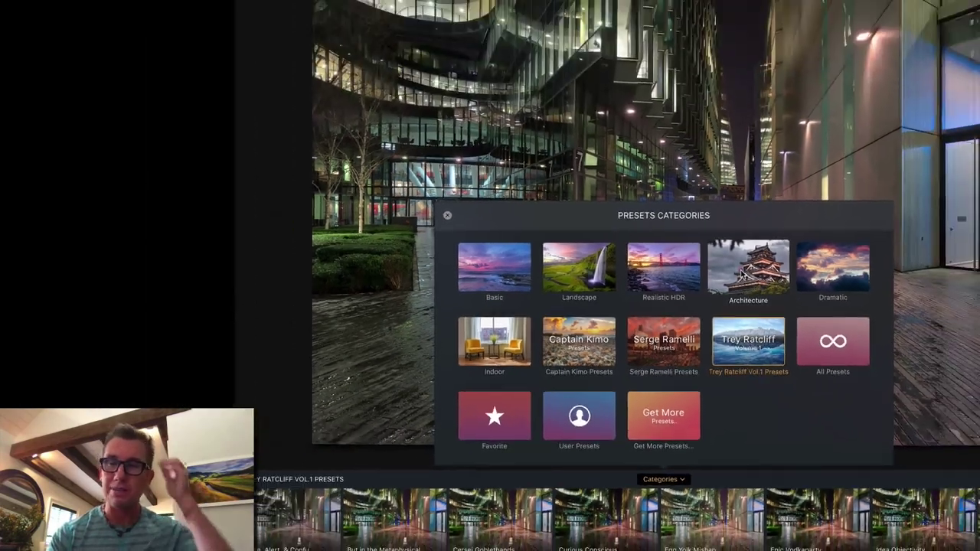
left_click(751, 174)
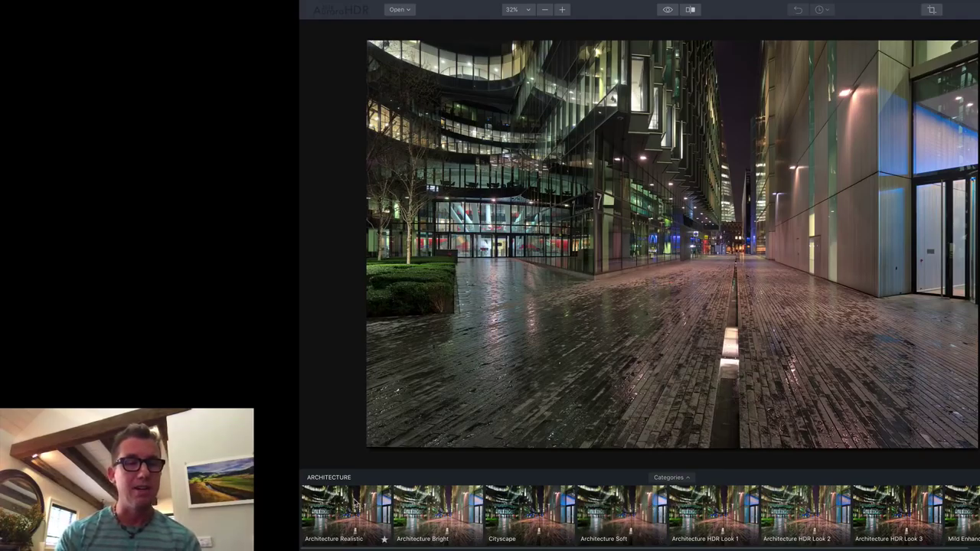
- Apply the Architecture Realistic preset and compare it against the original photo
left_click(354, 502)
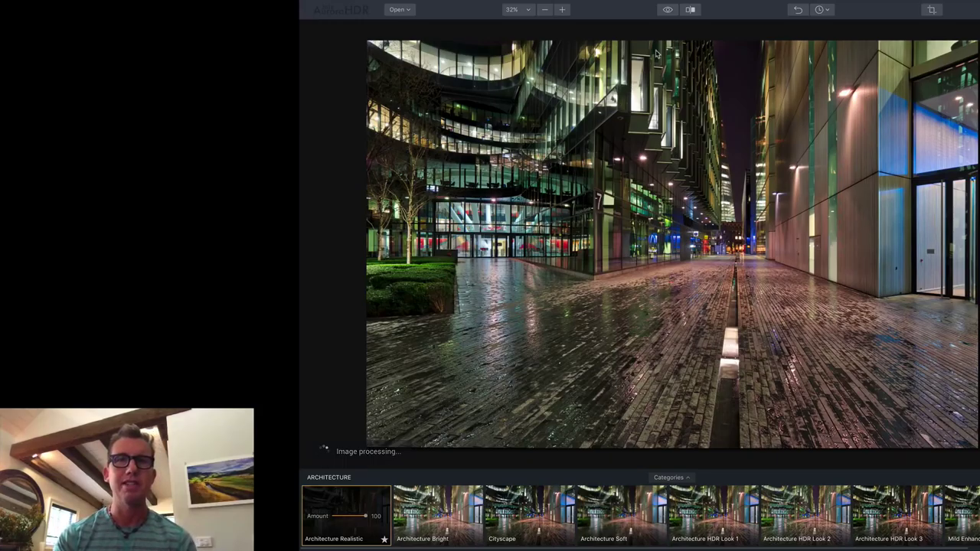
left_click(667, 10)
left_click(667, 10)
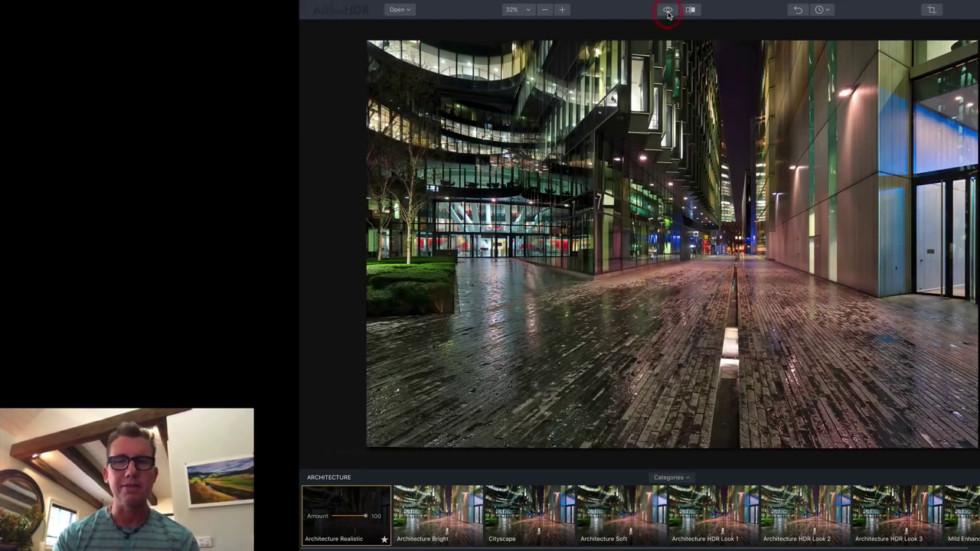
left_click(668, 10)
left_click(668, 10)
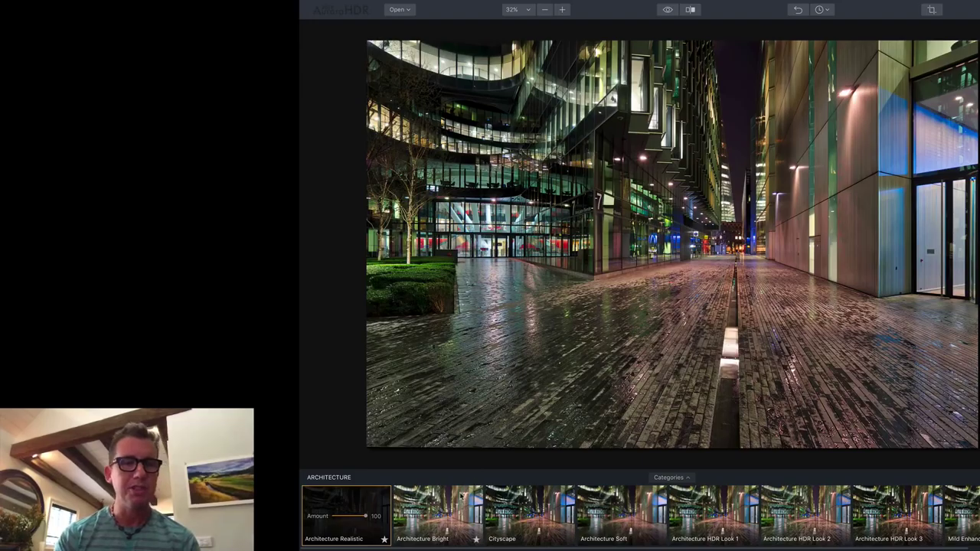
- Try the Architecture Bright, Cityscape, Architecture Soft and HDR Look 1, 2 and 3 presets
left_click(460, 496)
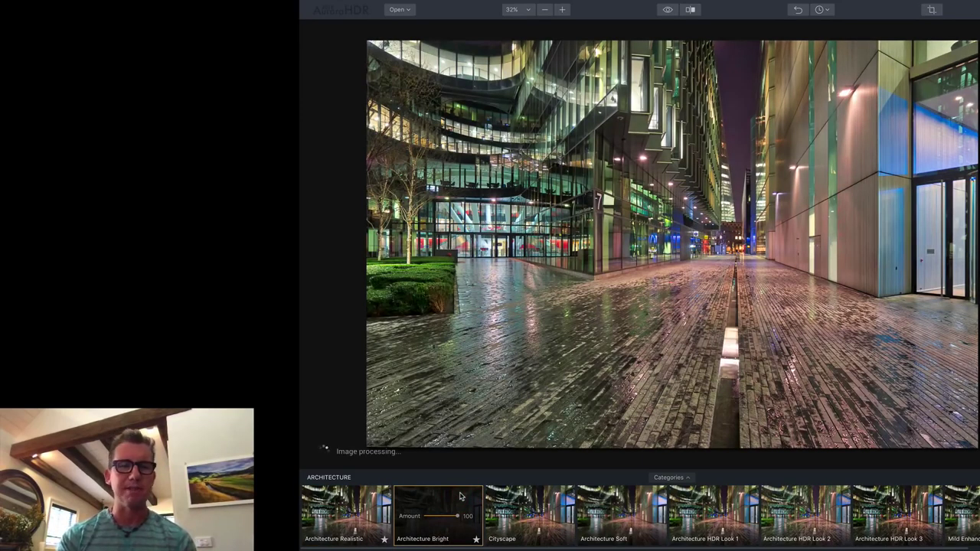
left_click(547, 496)
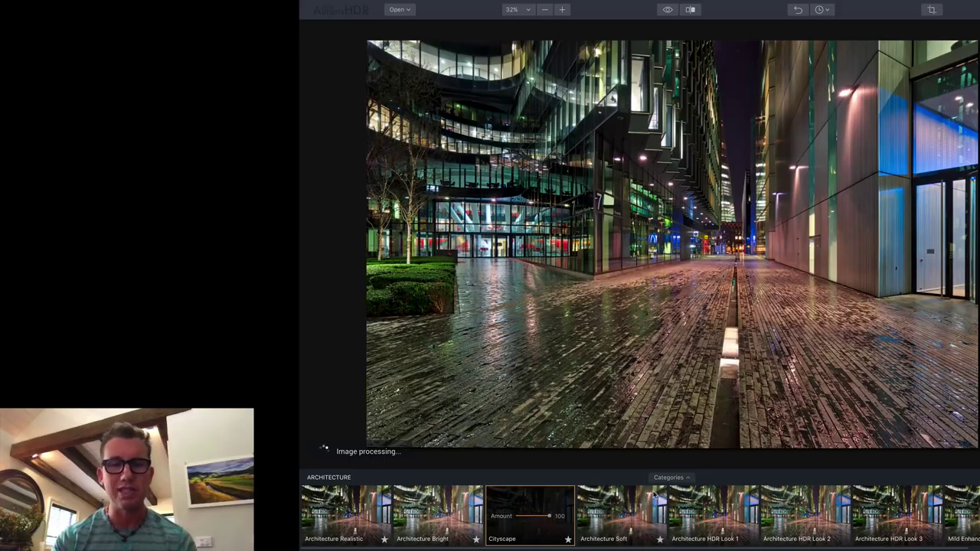
left_click(653, 496)
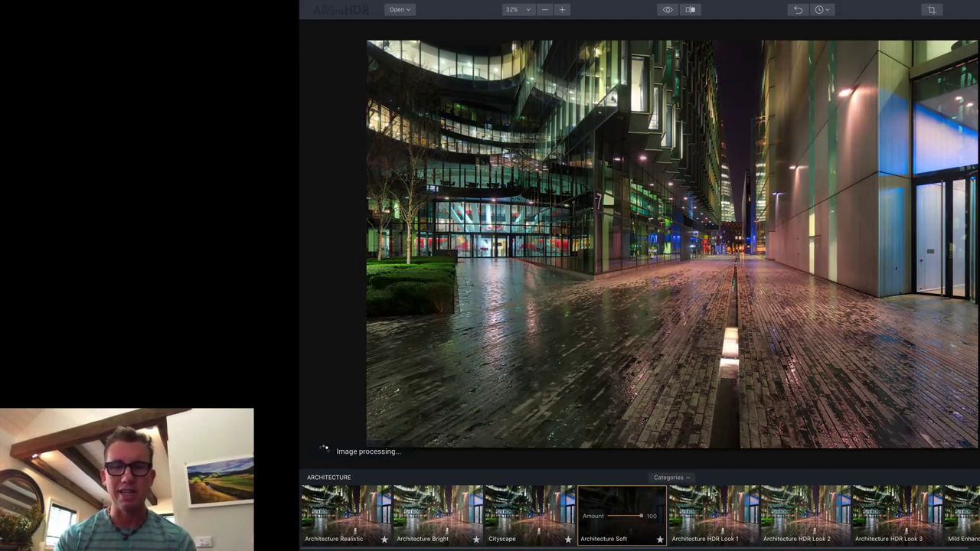
left_click(743, 493)
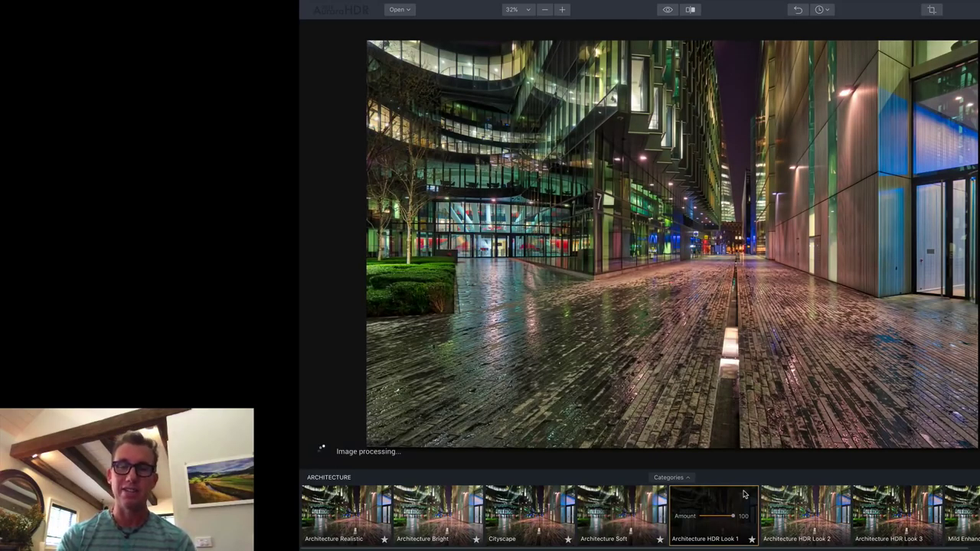
left_click(823, 496)
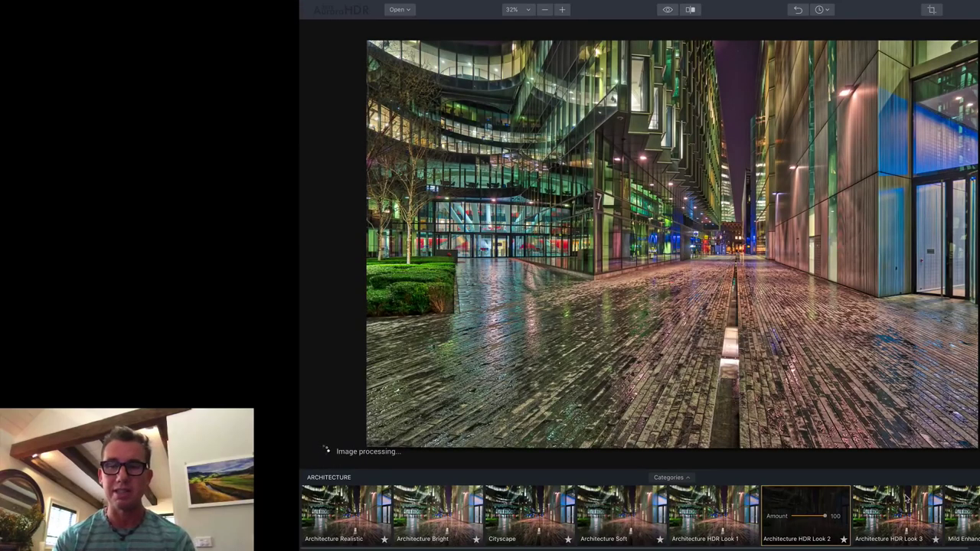
left_click(911, 497)
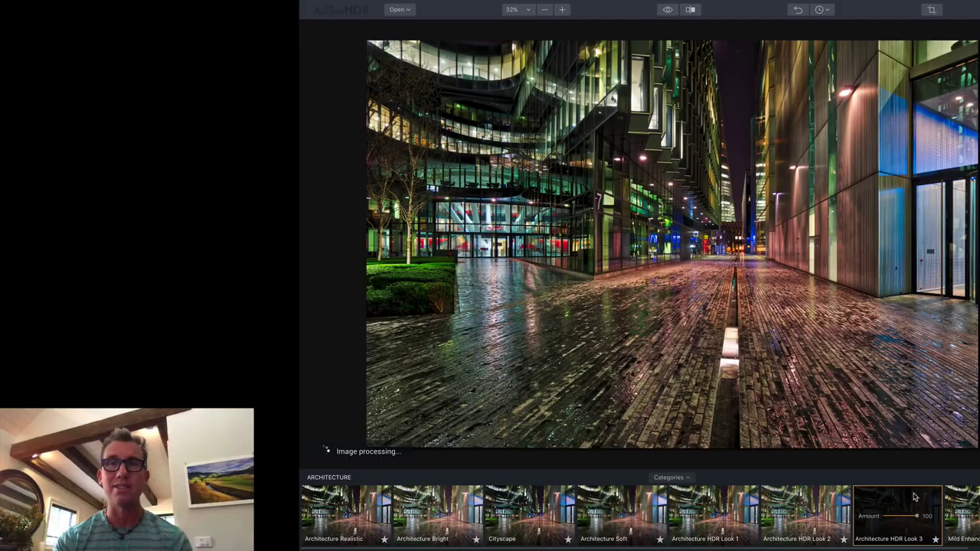
- Compare HDR Look 3 with the original, reduce it to 34, then apply Architecture HDR Look 2
left_click(668, 10)
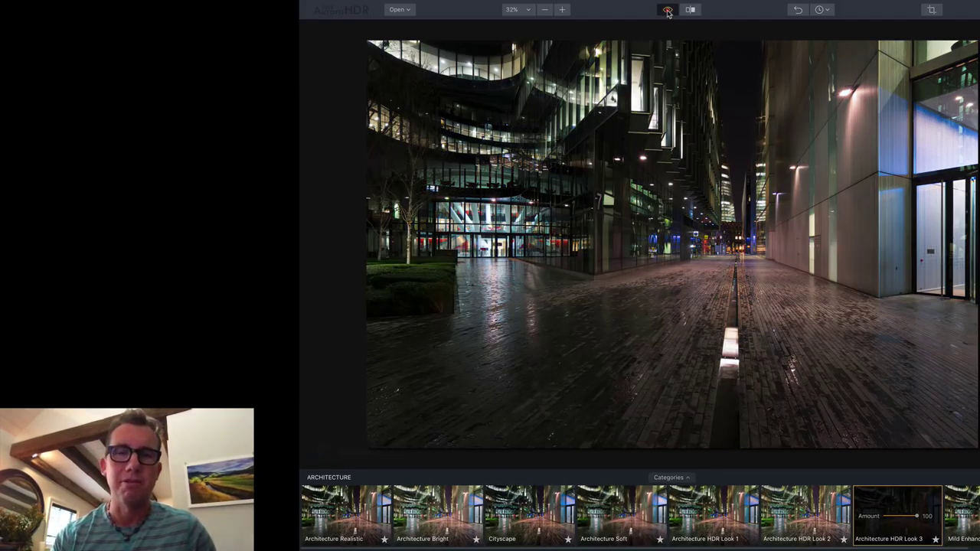
left_click(668, 10)
left_click(668, 10)
left_click(668, 10)
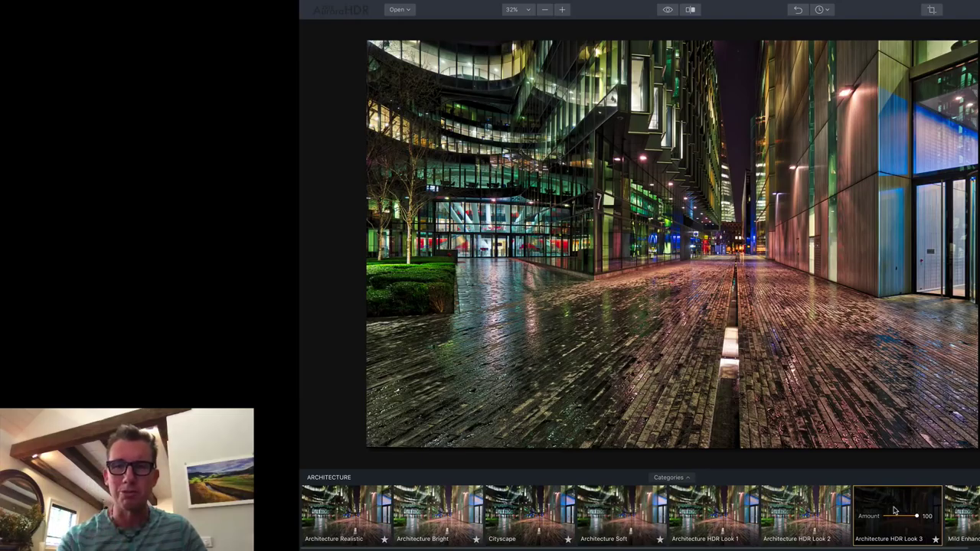
mouse_move(918, 518)
left_mouse_down()
mouse_move(895, 517)
mouse_move(927, 520)
left_mouse_up()
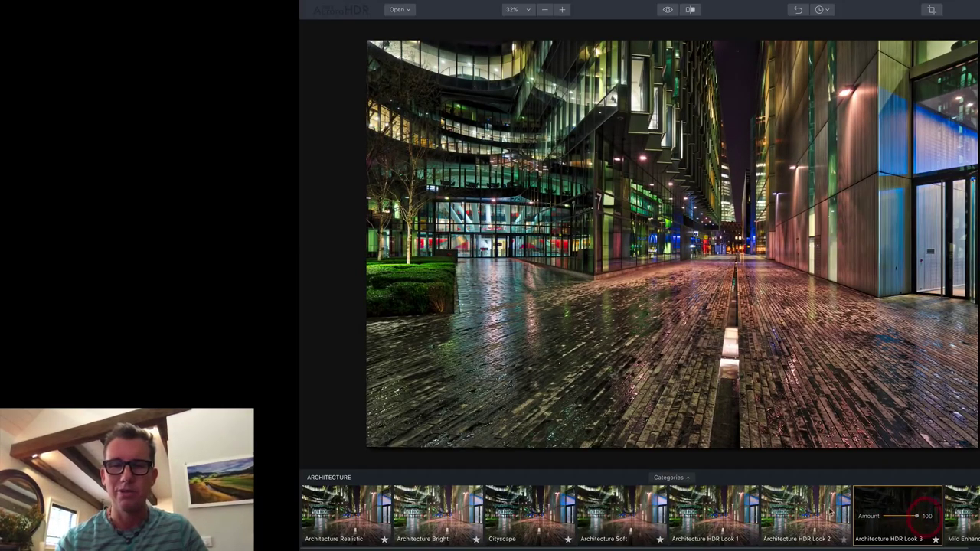
left_click(816, 499)
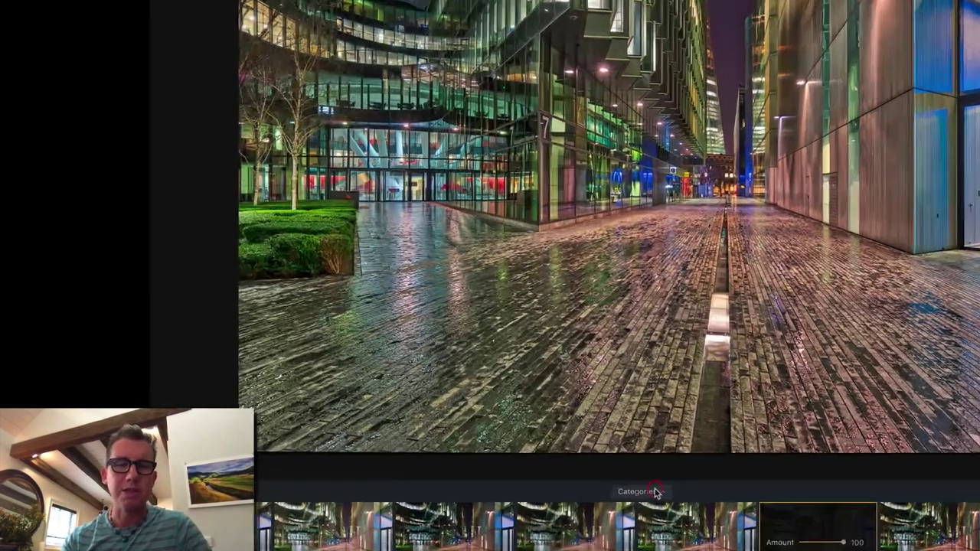
- Switch to Trey Ratcliff Vol.1 presets and try Curious Conscious, Epic Vodkaparty, Toot Goes Pillowbuns, Tyrion Cuffs
left_click(682, 477)
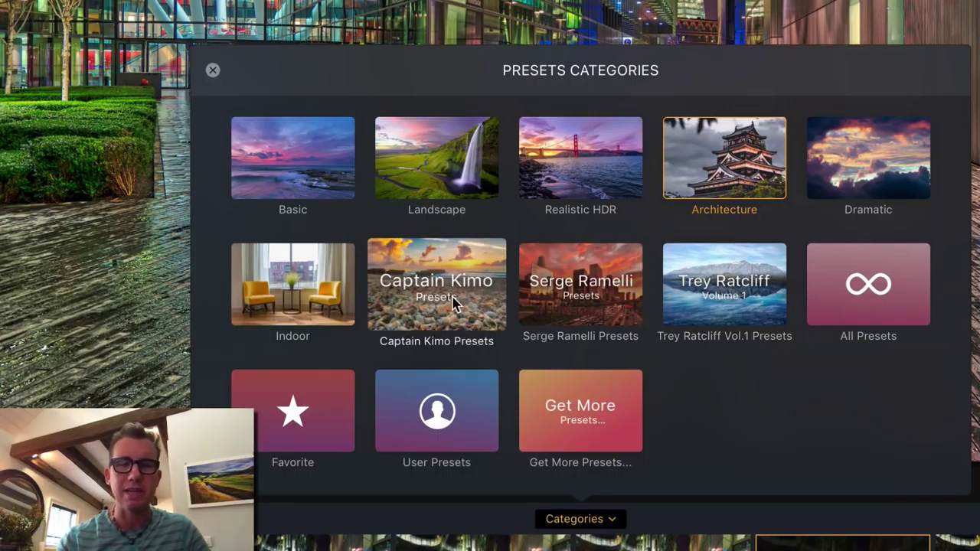
left_click(747, 306)
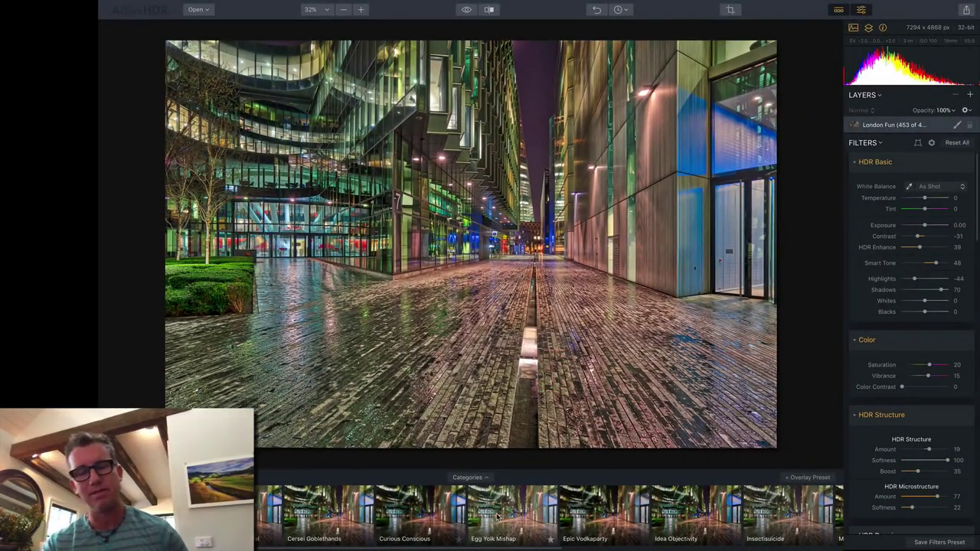
scroll(459, 512, "right", 1)
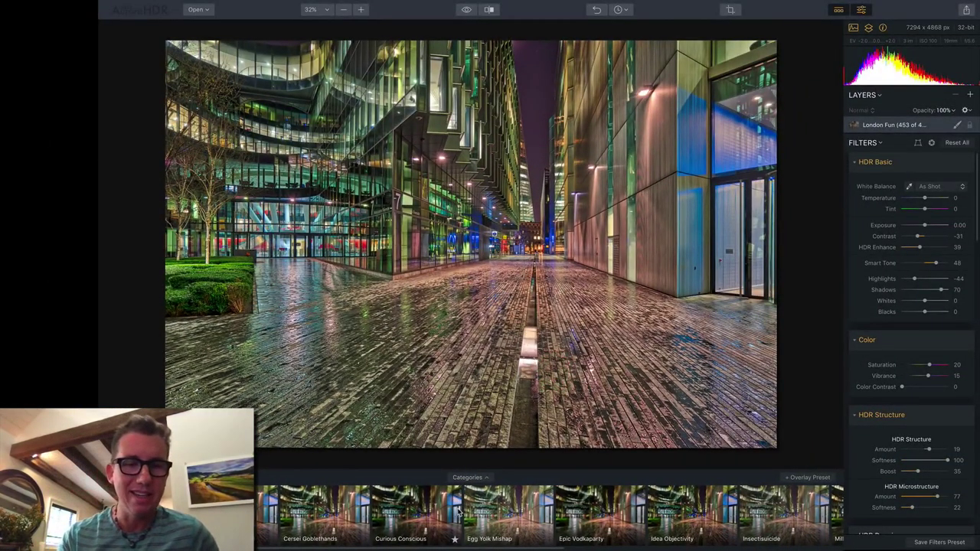
left_click(417, 506)
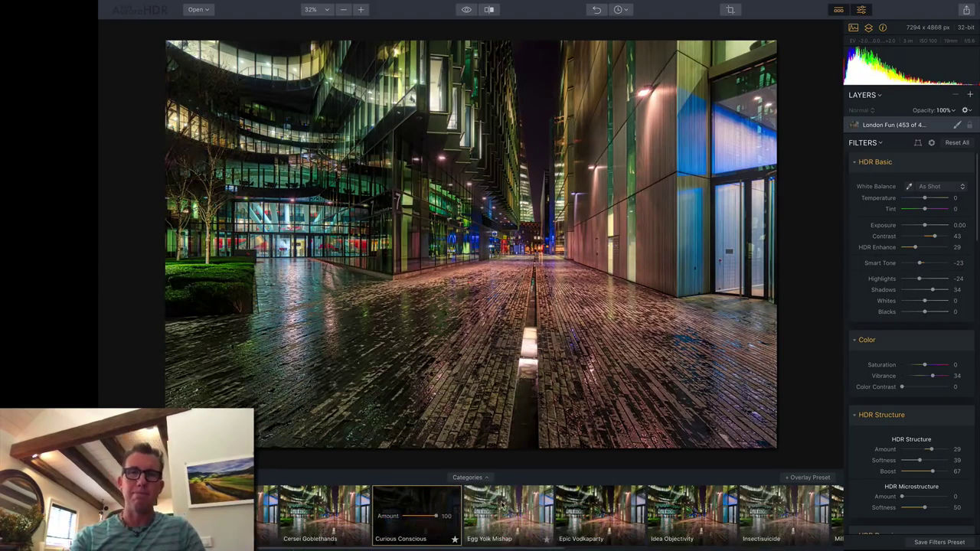
scroll(506, 509, "right", 3)
left_click(526, 505)
scroll(526, 505, "right", 10)
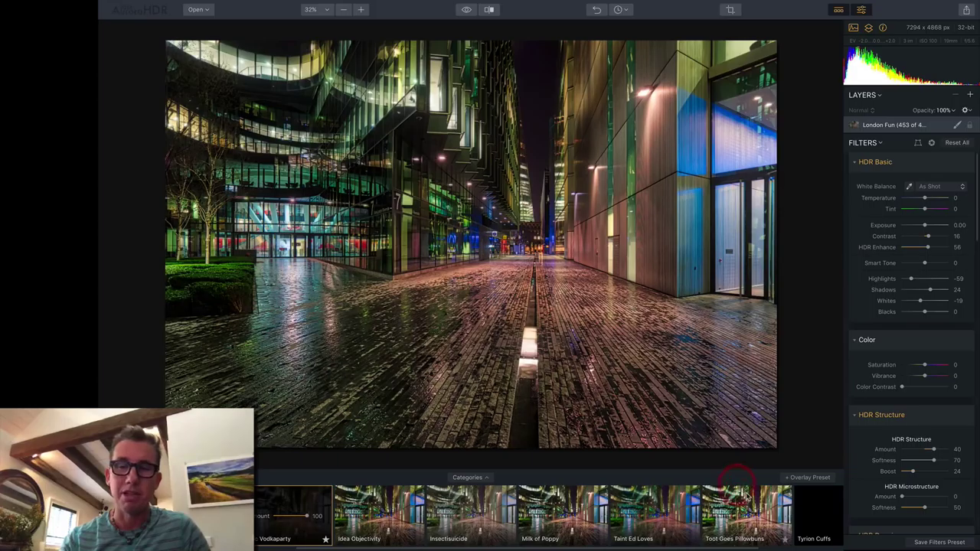
left_click(746, 501)
scroll(689, 517, "right", 4)
scroll(665, 525, "right", 3)
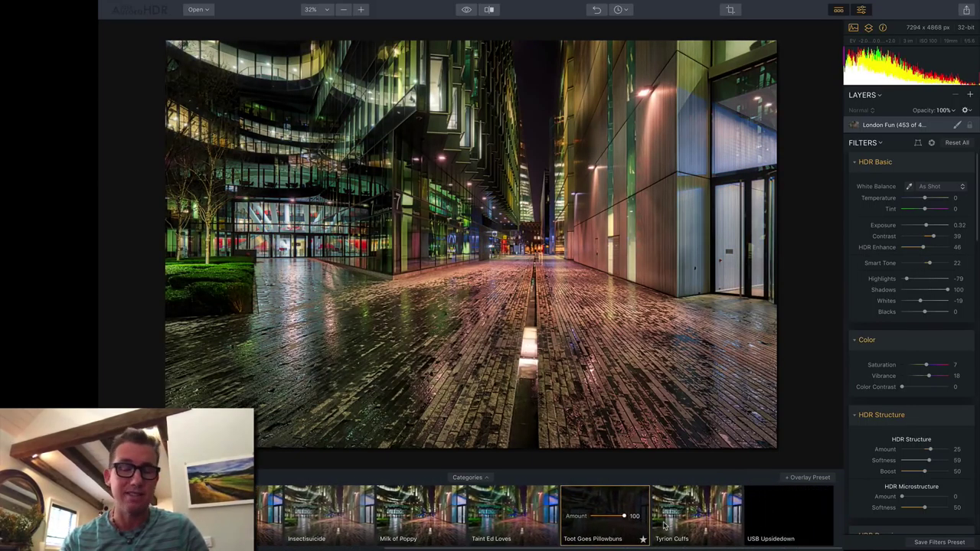
left_click(703, 505)
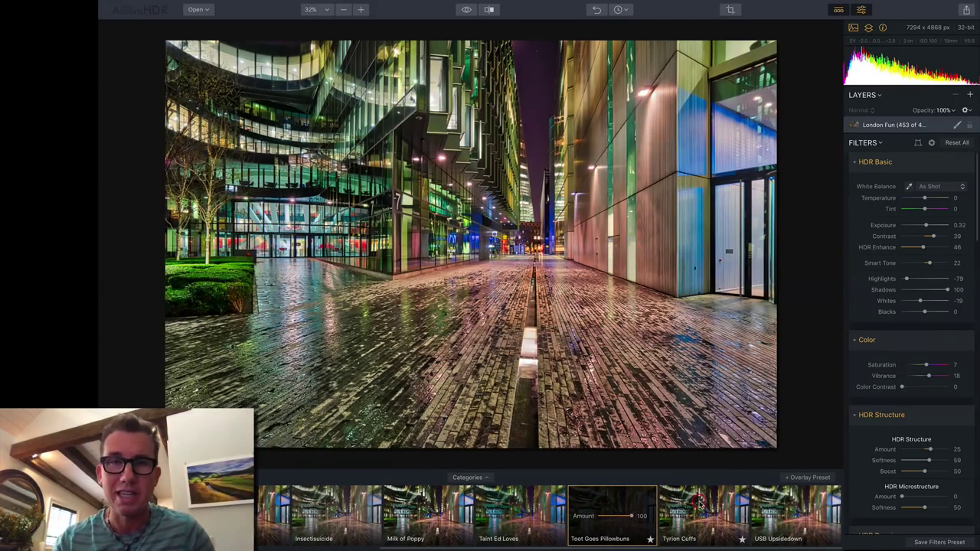
scroll(703, 513, "left", 15)
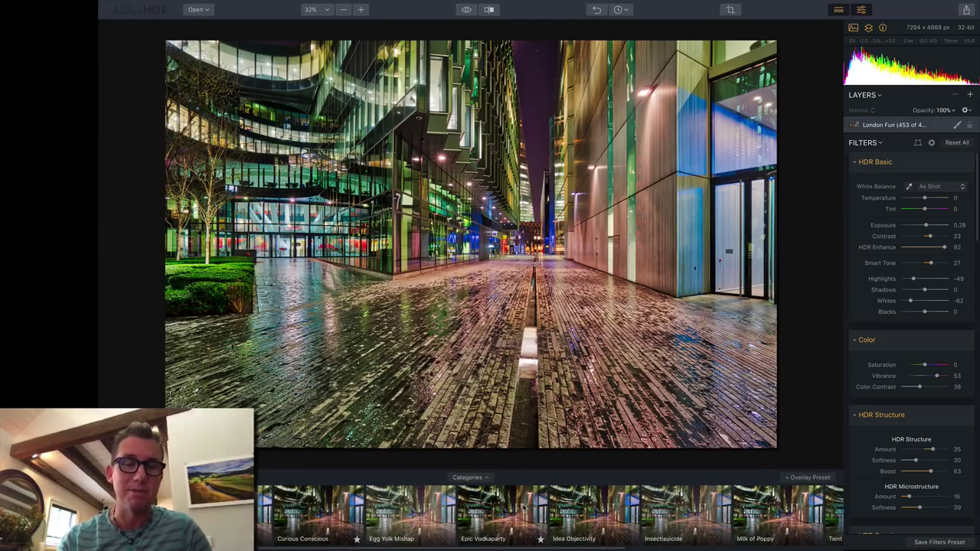
- Undo and apply the first preset in the strip, comparing it against the original
key("ctrl+z")
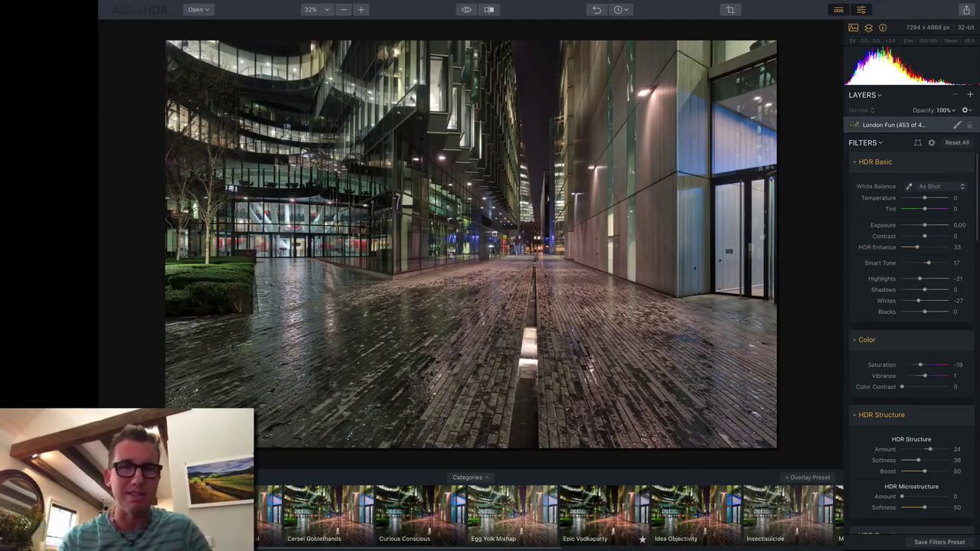
left_click(268, 512)
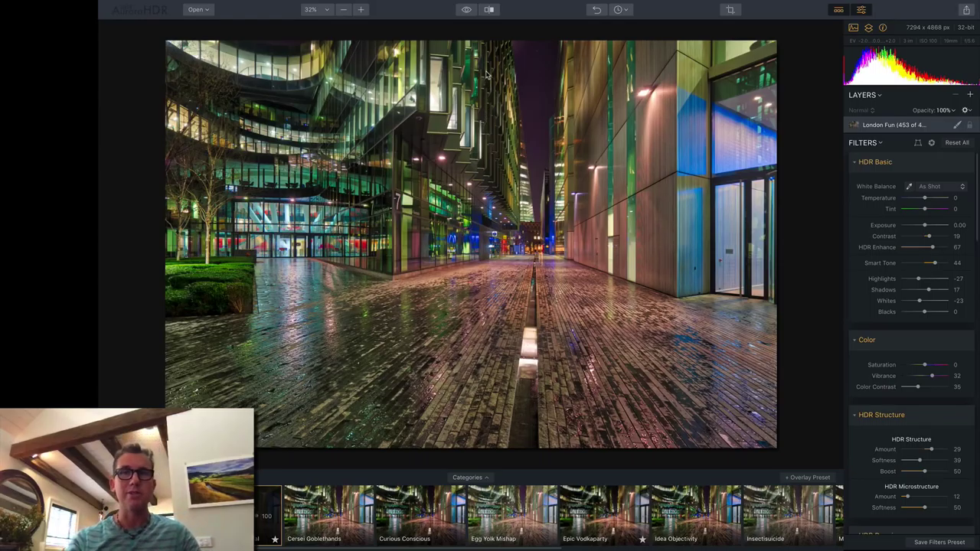
left_click(466, 12)
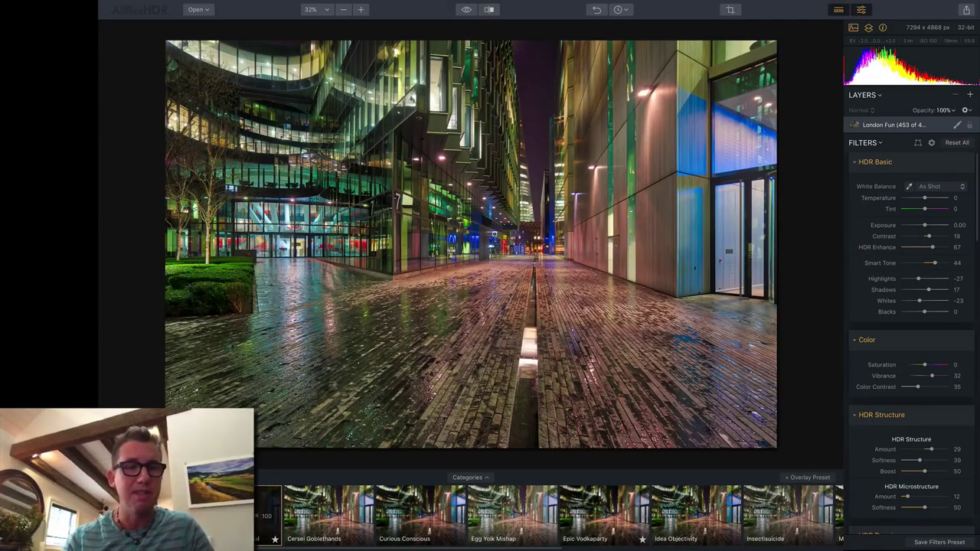
- Lower the preset Amount to about 66 and show a before/after split with divider near the left
left_click_drag(275, 528, 251, 528)
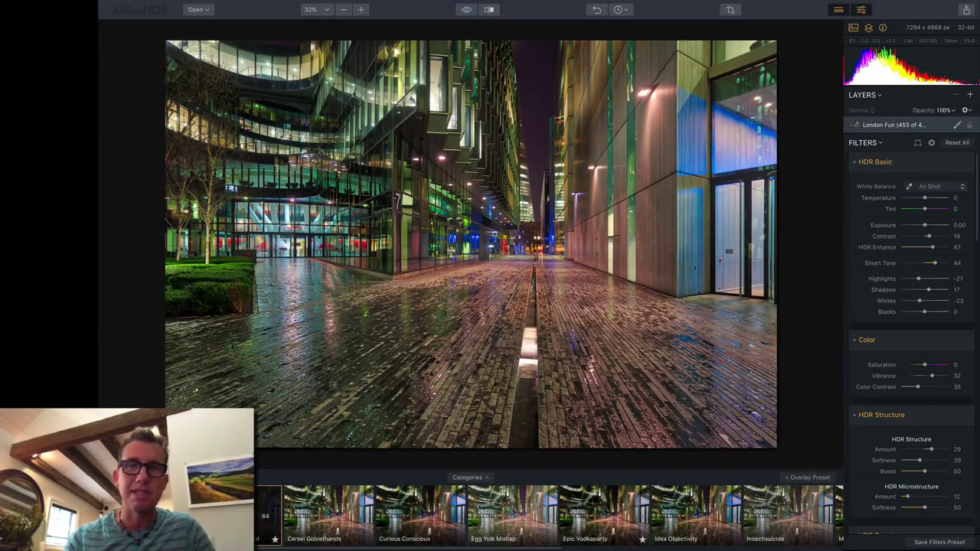
left_click(490, 10)
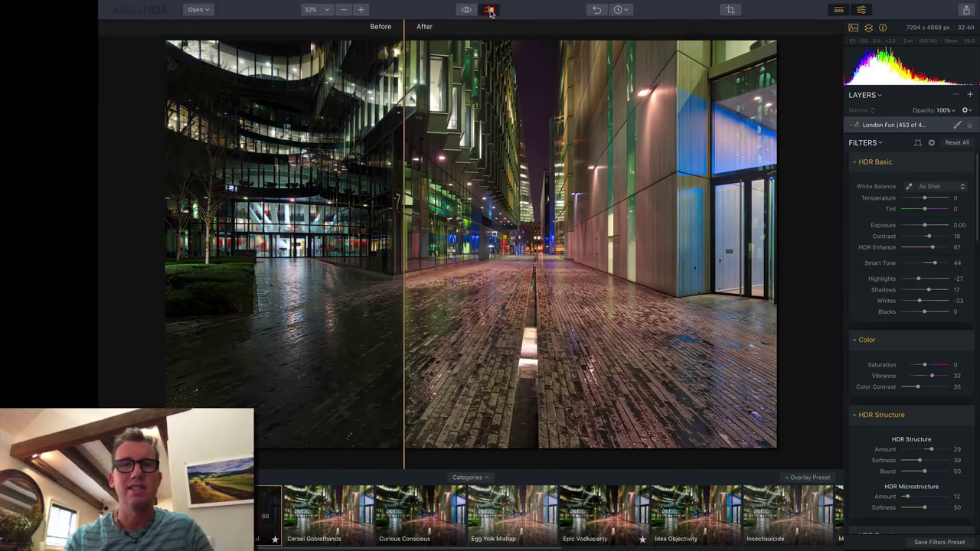
left_click_drag(404, 212, 226, 103)
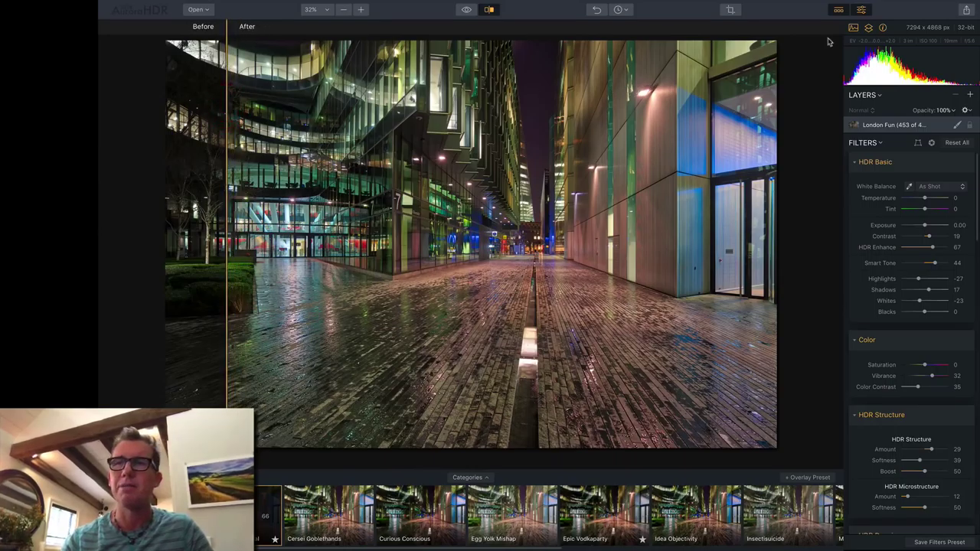
- Look through the Share menu and close it without exporting
left_click(949, 26)
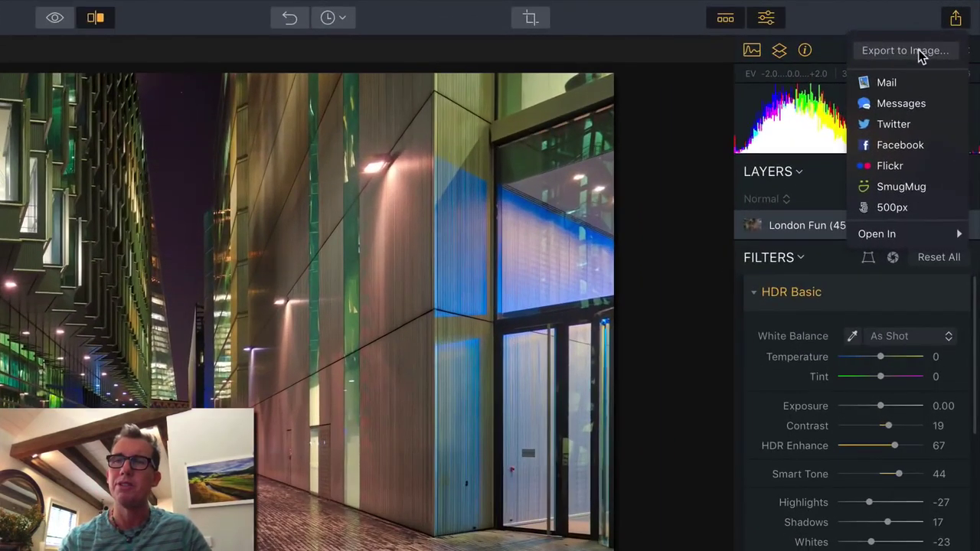
mouse_move(908, 237)
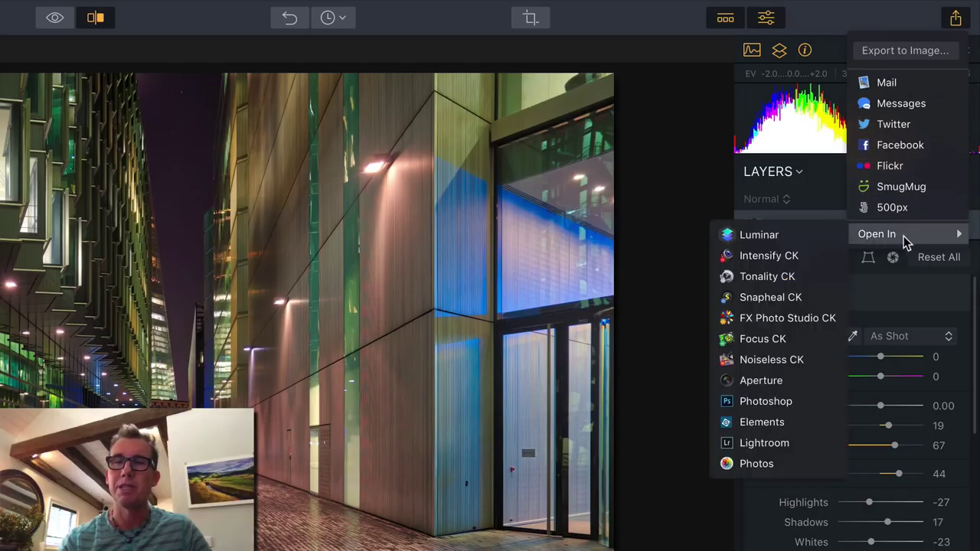
left_click(897, 23)
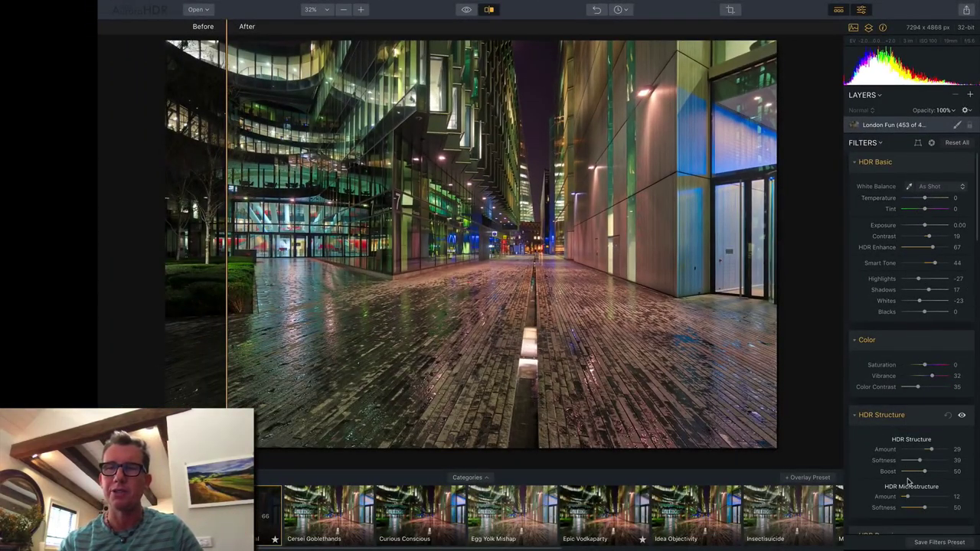
- Review the Filters panel, then reapply the chosen preset at Amount 100
scroll(908, 481, "down", 3)
scroll(909, 481, "down", 10)
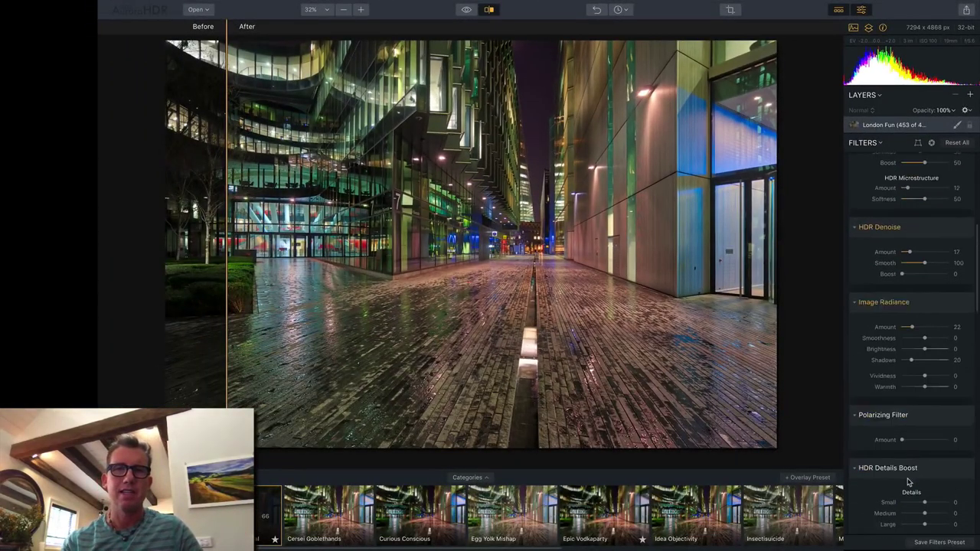
scroll(909, 481, "up", 15)
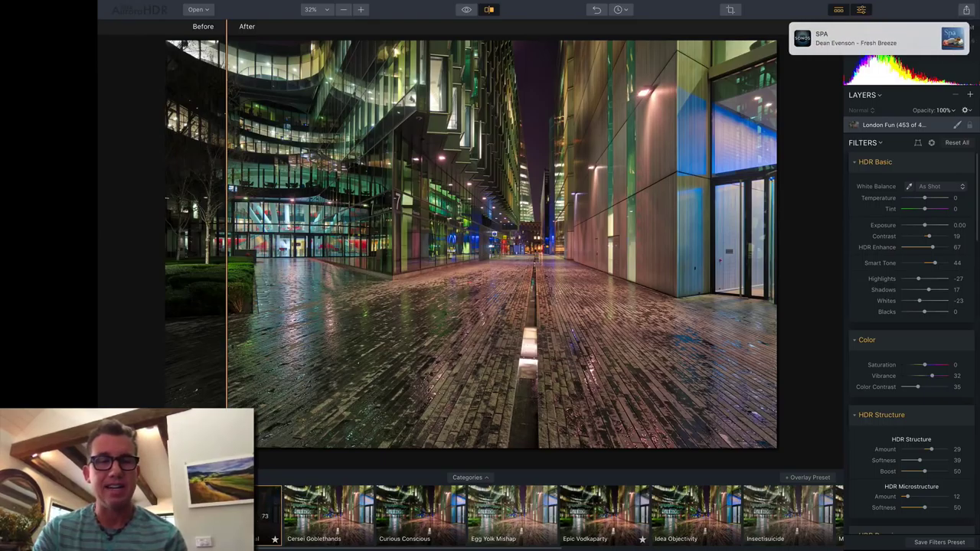
left_click(349, 500)
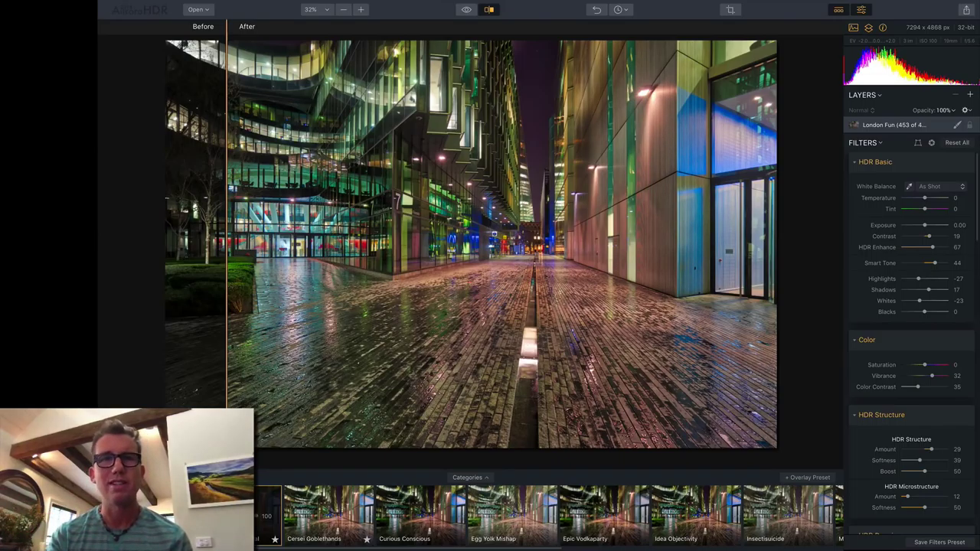
- Turn off split view and raise HDR Enhance from 0 to its maximum of 100
left_click(489, 10)
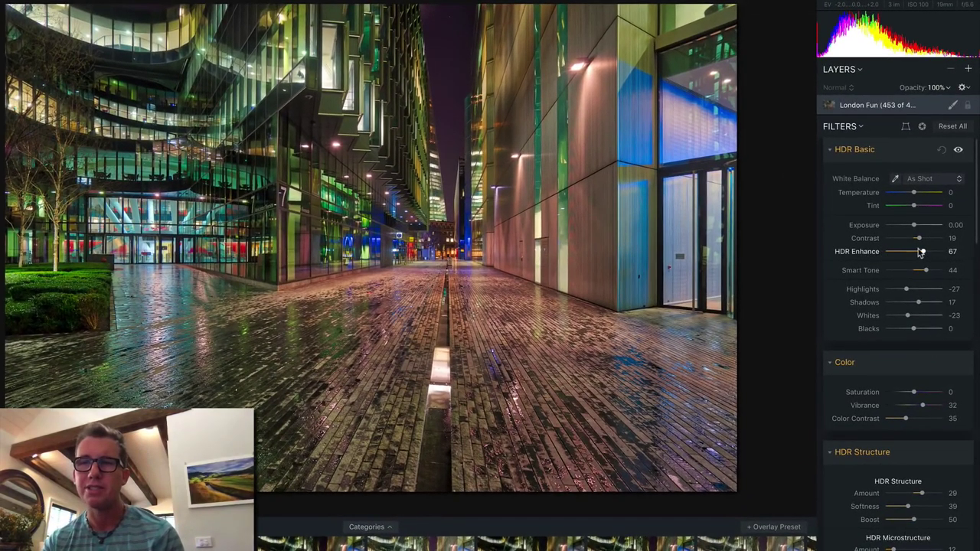
left_click_drag(924, 253, 870, 265)
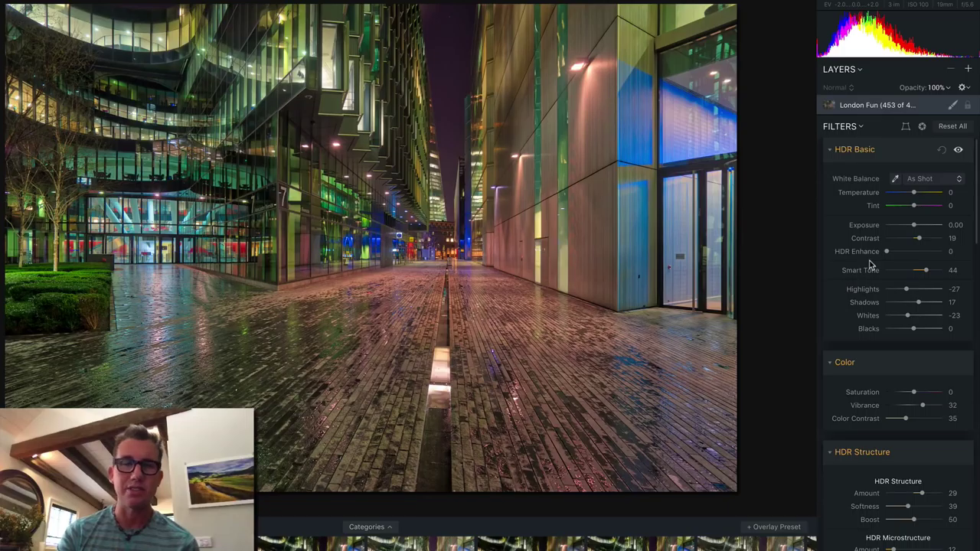
left_click_drag(886, 252, 952, 251)
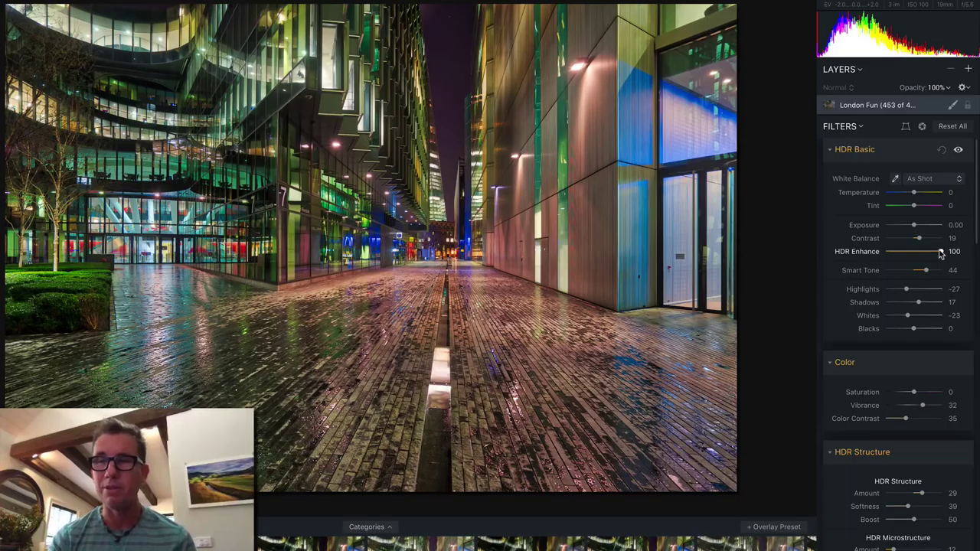
- Set HDR Structure to Amount 17, Softness 40 and Boost 14
scroll(917, 302, "down", 5)
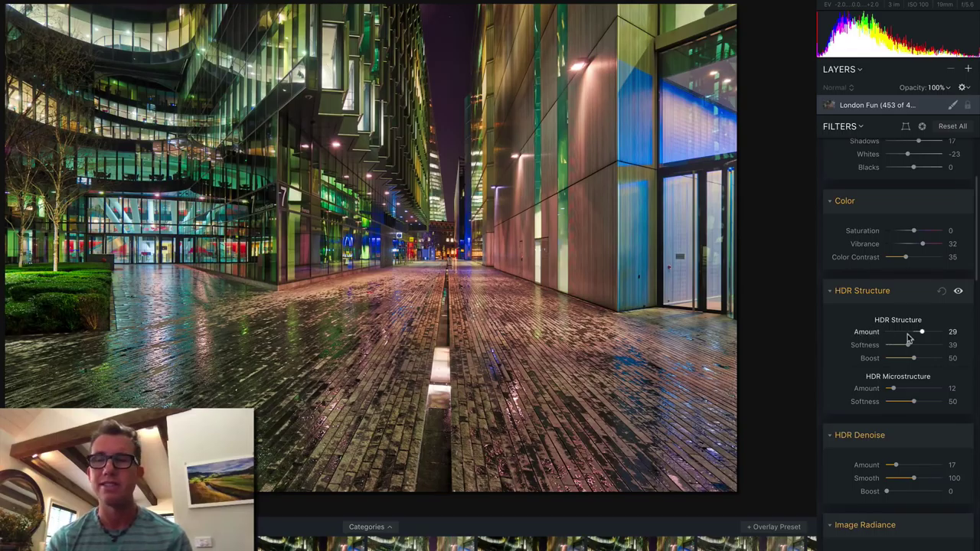
left_click_drag(923, 332, 935, 359)
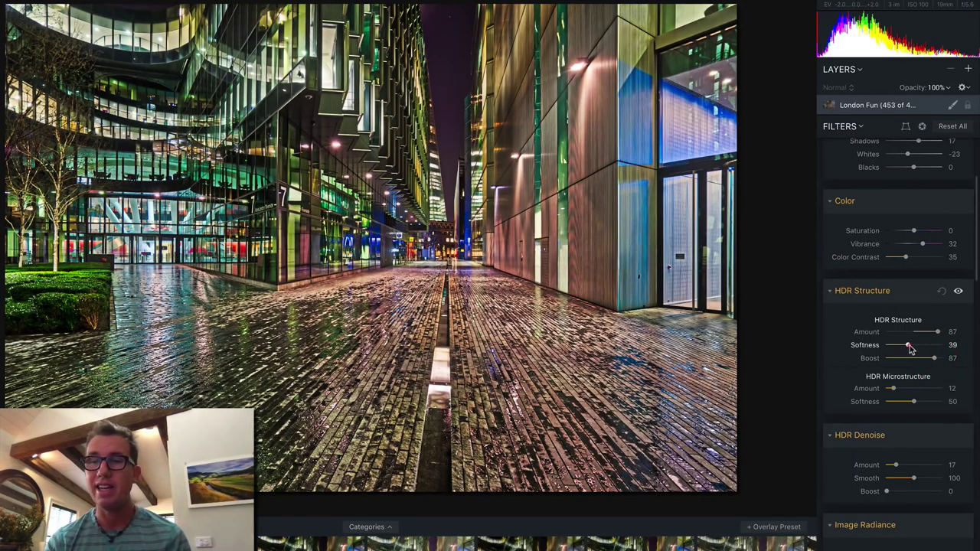
left_click_drag(909, 349, 898, 351)
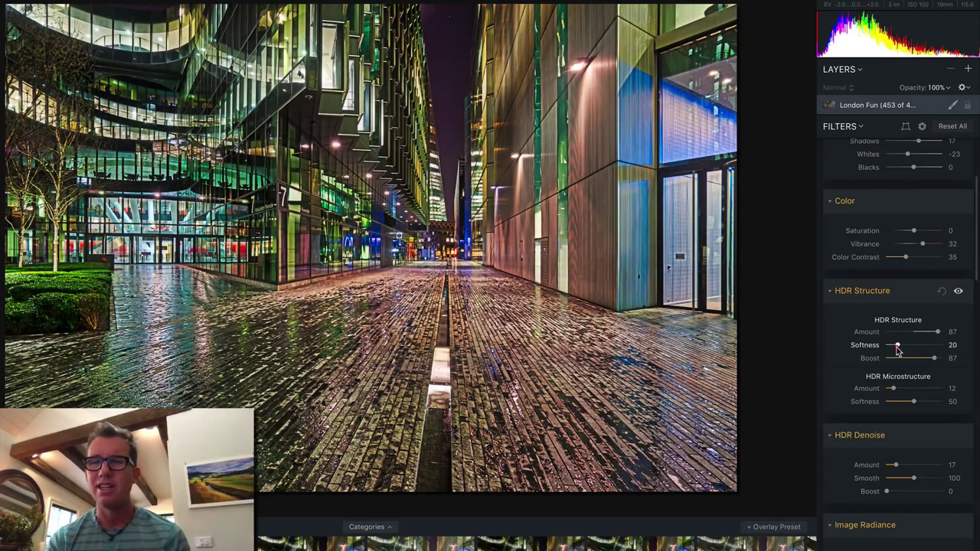
mouse_move(898, 350)
left_mouse_down()
mouse_move(925, 334)
mouse_move(897, 366)
left_mouse_up()
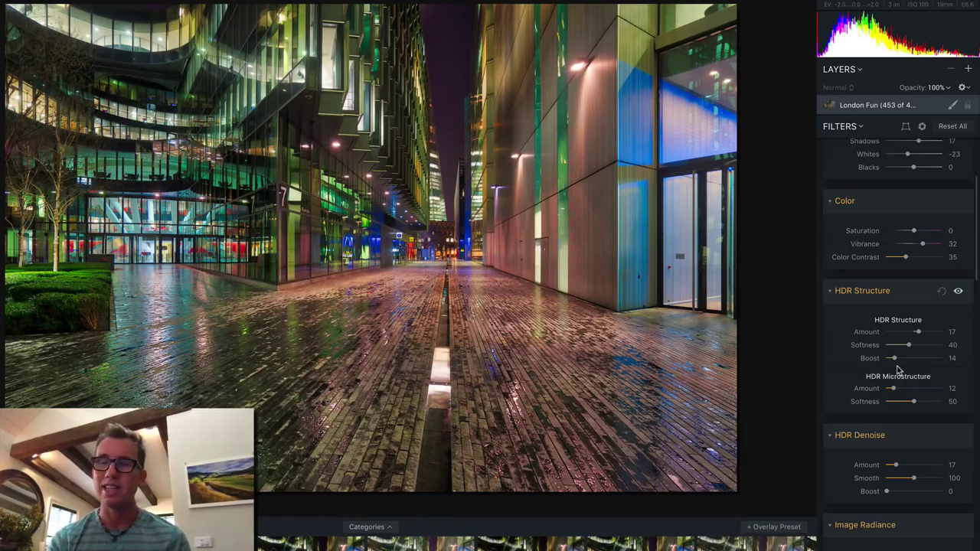
- Try an Image Radiance Amount of 71, then settle the glow at 33
scroll(898, 370, "down", 7)
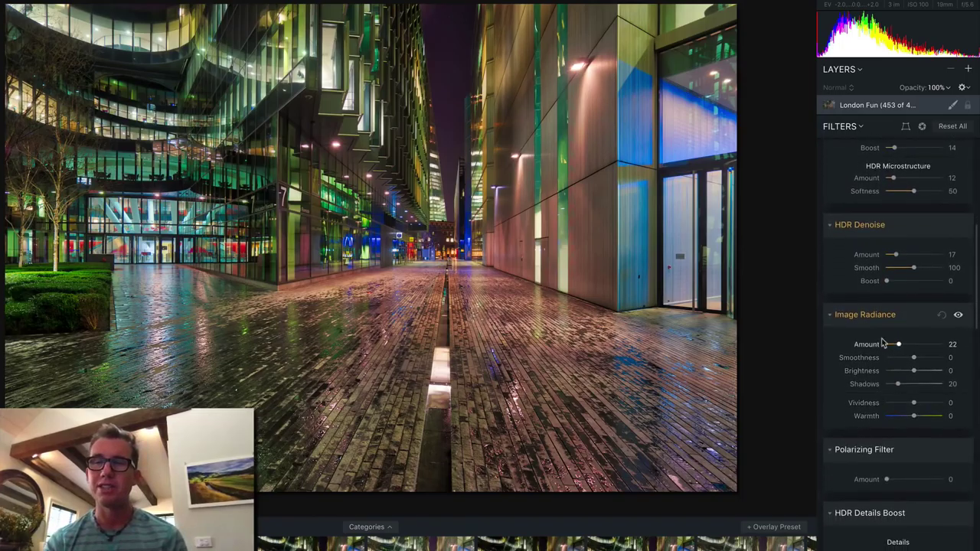
left_click_drag(899, 345, 954, 344)
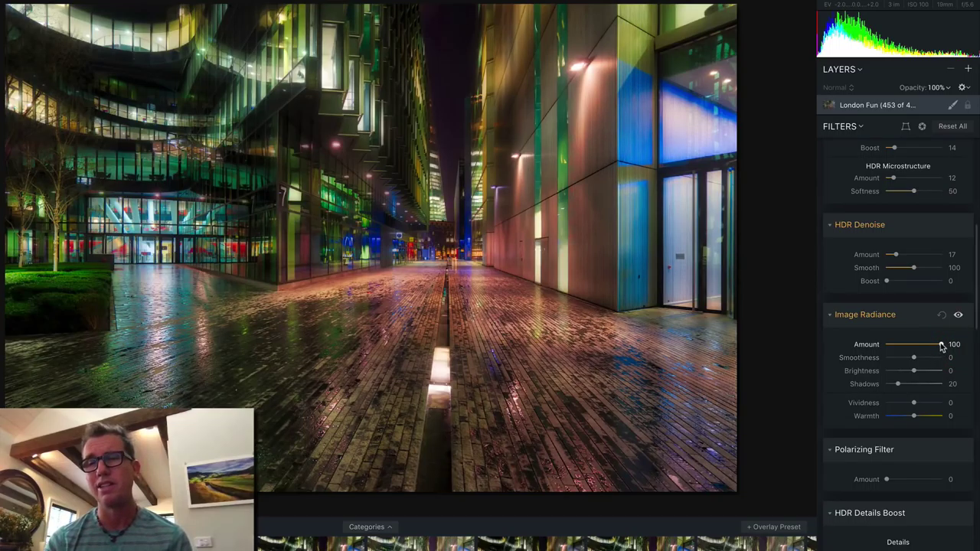
left_click_drag(933, 346, 907, 350)
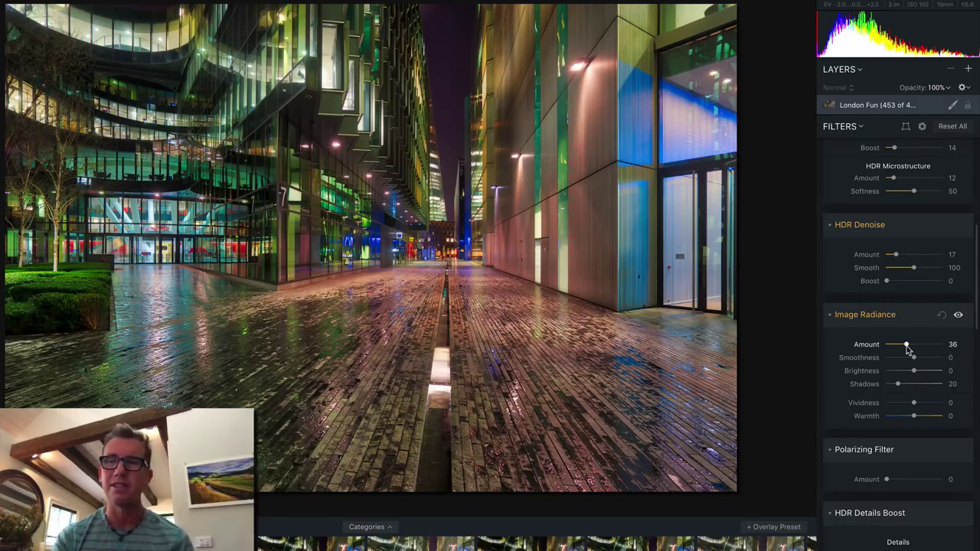
left_click_drag(907, 346, 904, 345)
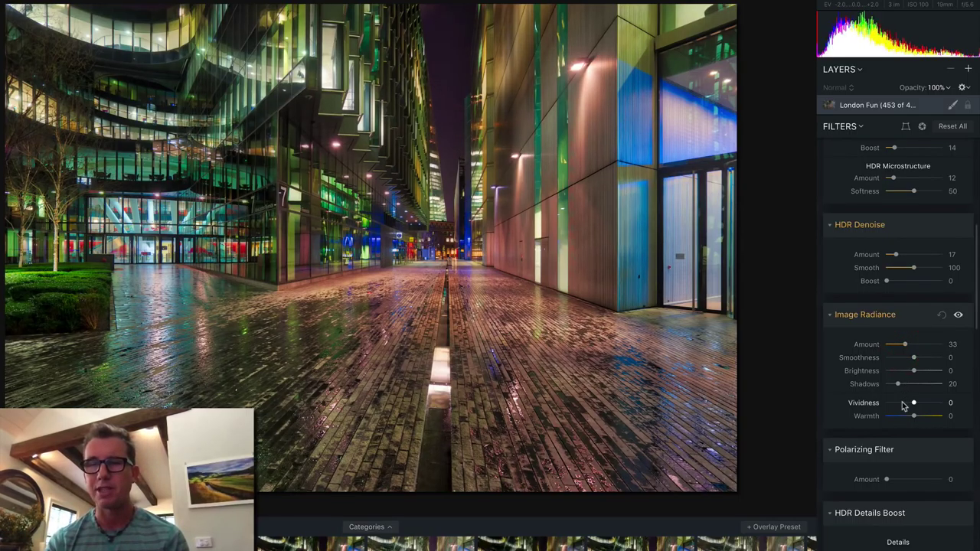
- Scroll down to the Vignette filter and drag its Amount to -77 to darken the edges
scroll(903, 406, "down", 10)
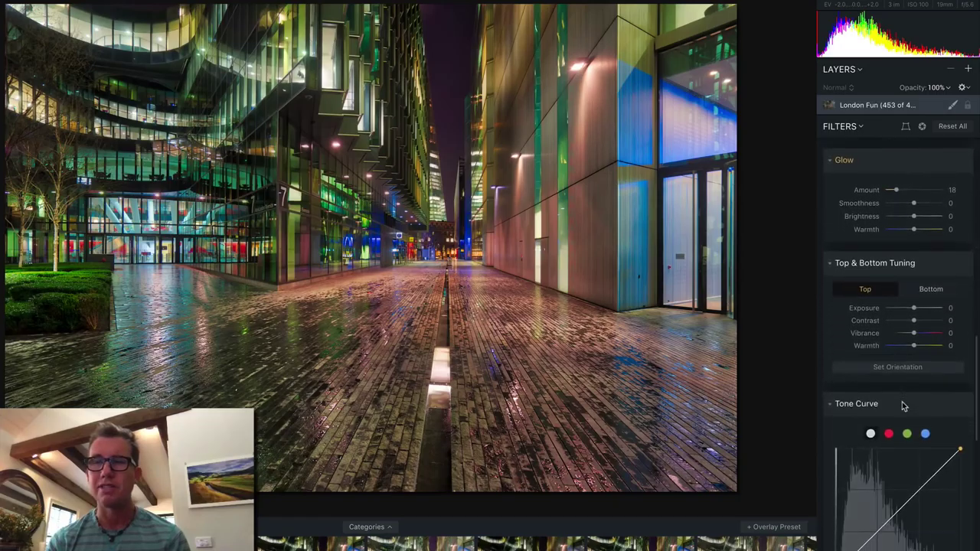
scroll(904, 406, "down", 10)
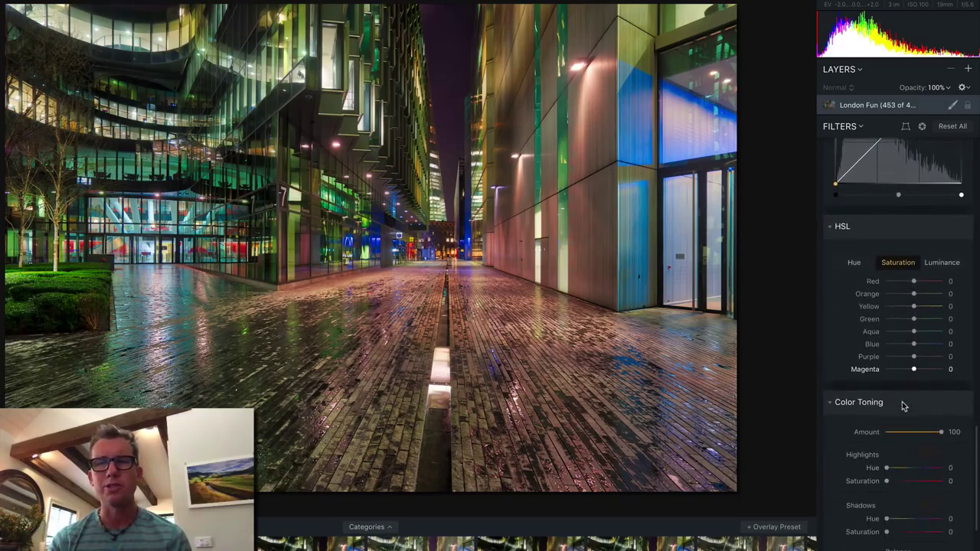
scroll(902, 406, "down", 8)
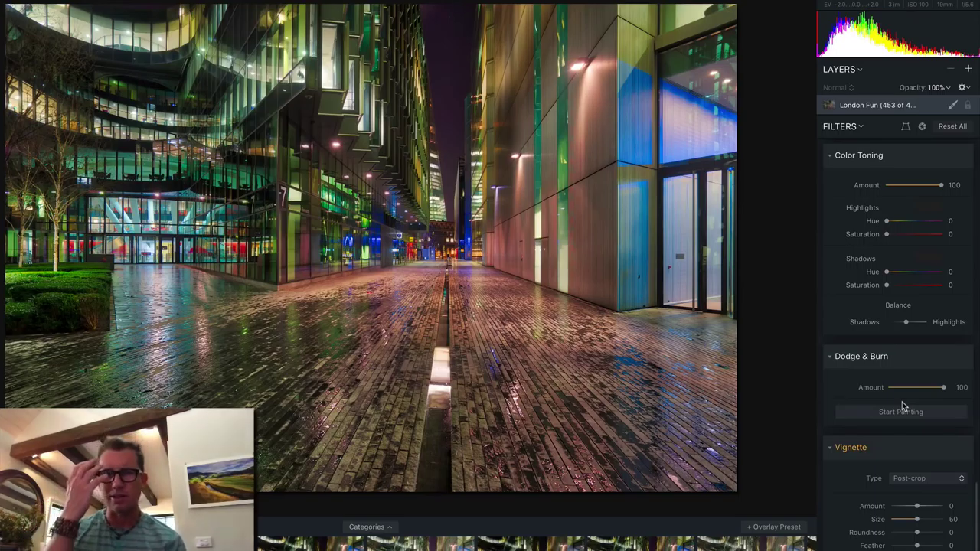
scroll(902, 406, "down", 2)
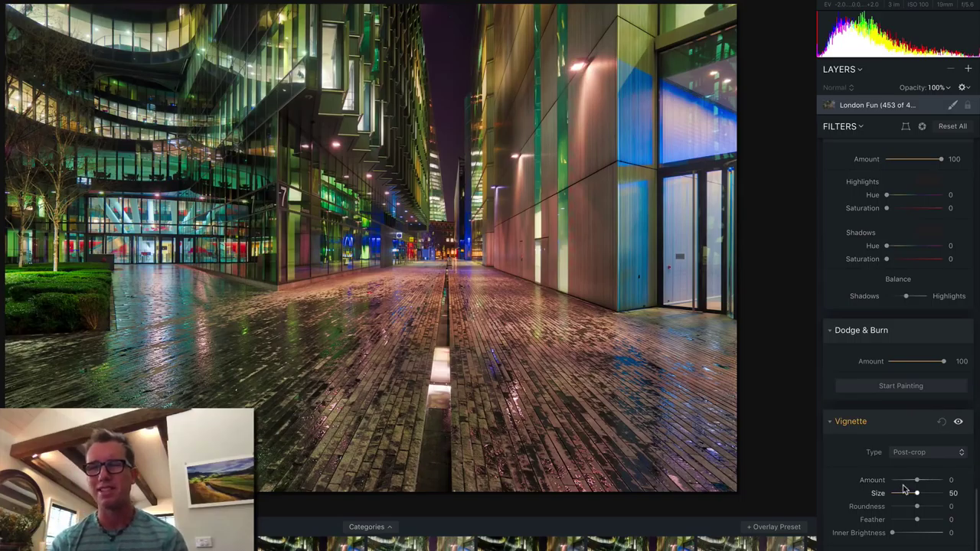
left_click_drag(917, 483, 898, 482)
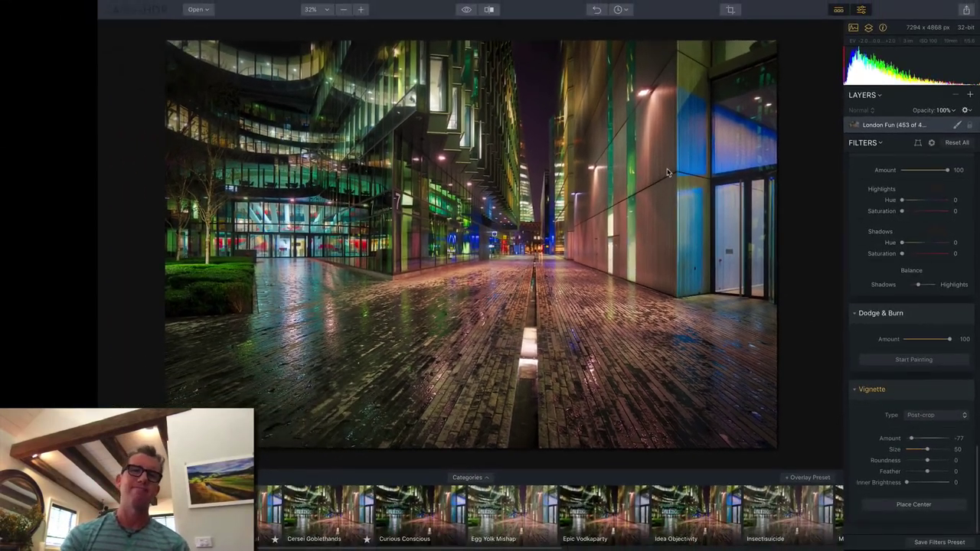
left_click(466, 10)
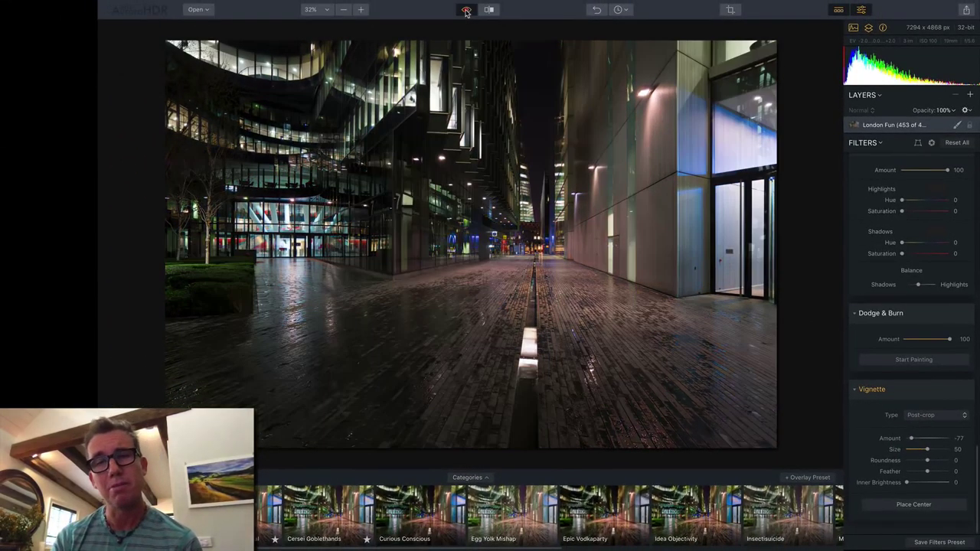
left_click(466, 10)
left_click(466, 10)
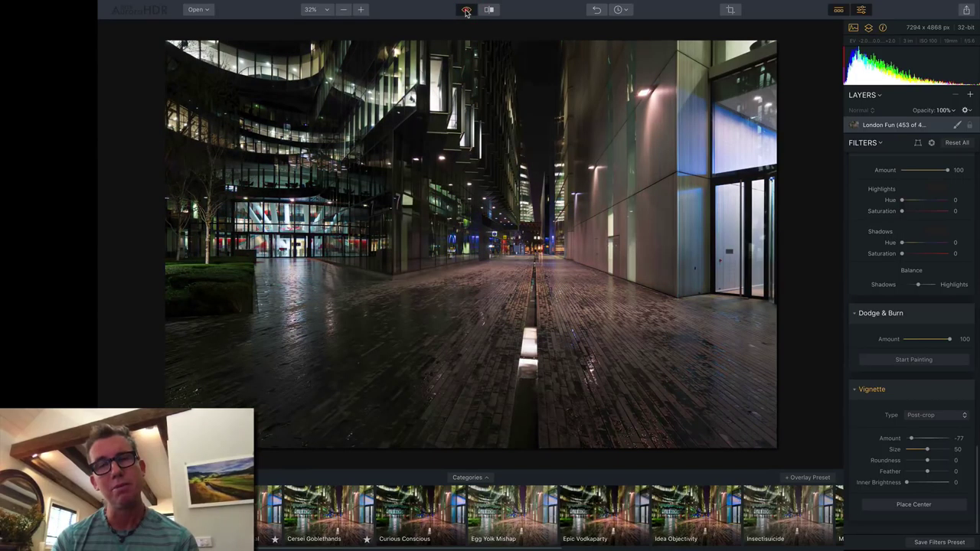
left_click(467, 10)
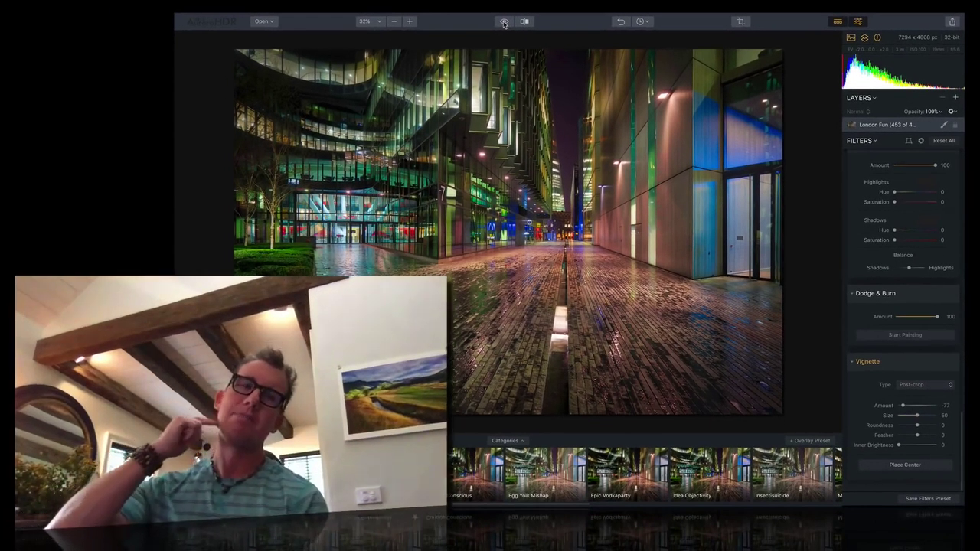
left_click(504, 23)
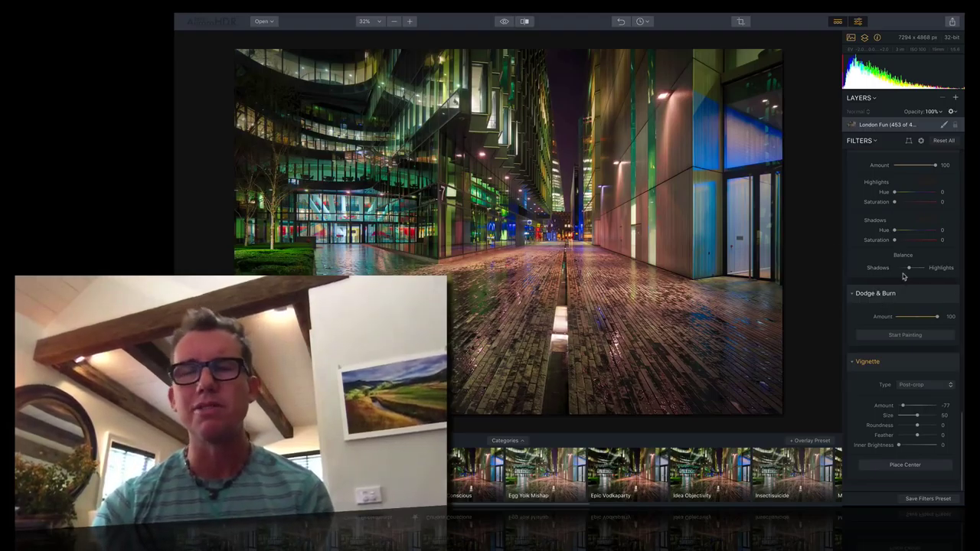
scroll(903, 277, "up", 15)
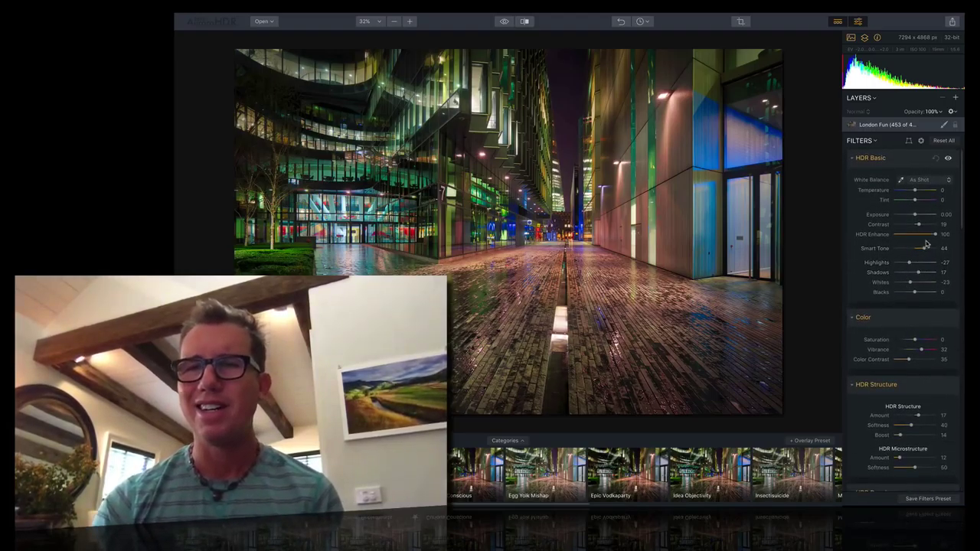
- Lower HDR Enhance in HDR Basic from 100 to 47
left_click_drag(935, 234, 915, 238)
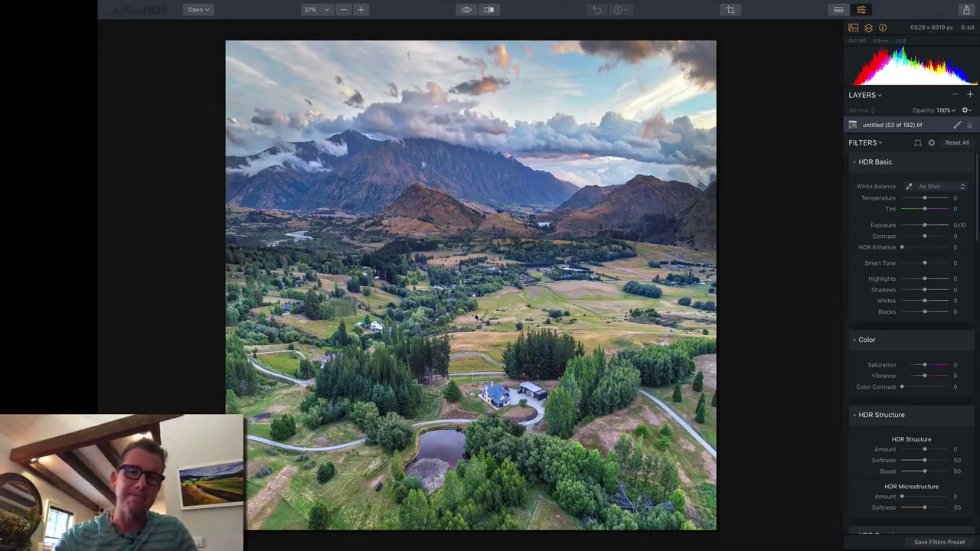
- Switch from Aurora HDR to Adobe Lightroom Classic with Cmd+Tab
key("super+Tab")
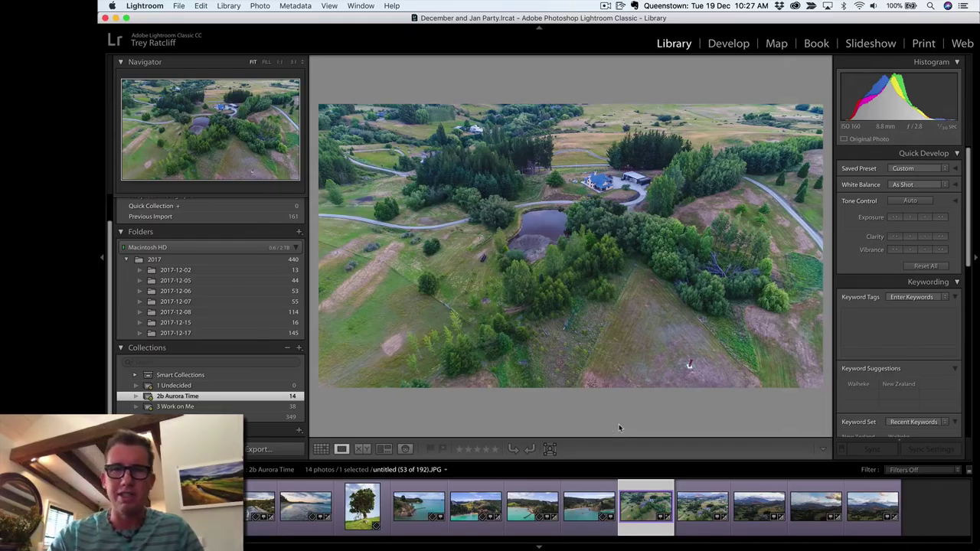
- Browse the collection, then in grid view select drone photos 10 through 13
key("Right")
key("Right")
key("Right")
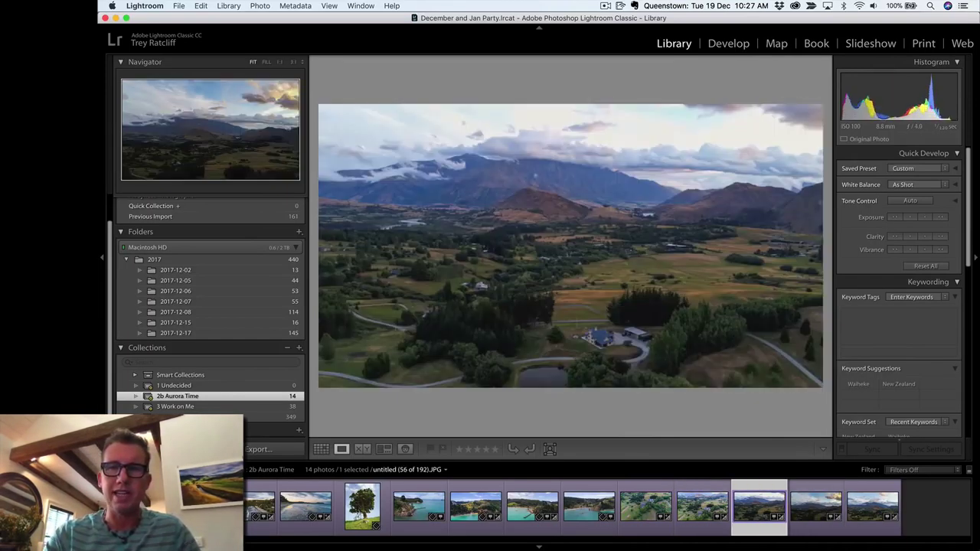
key("Left")
key("Left")
key("Left")
key("Right")
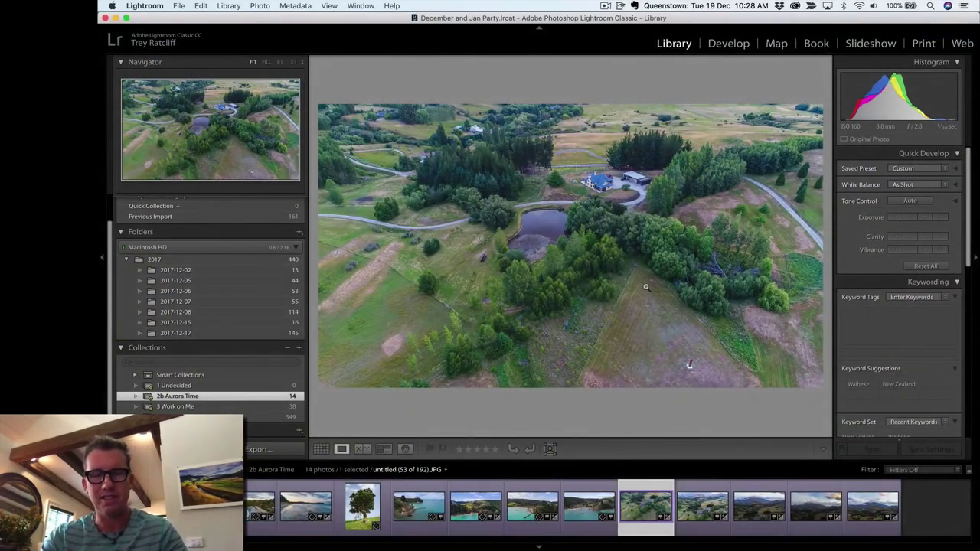
key("g")
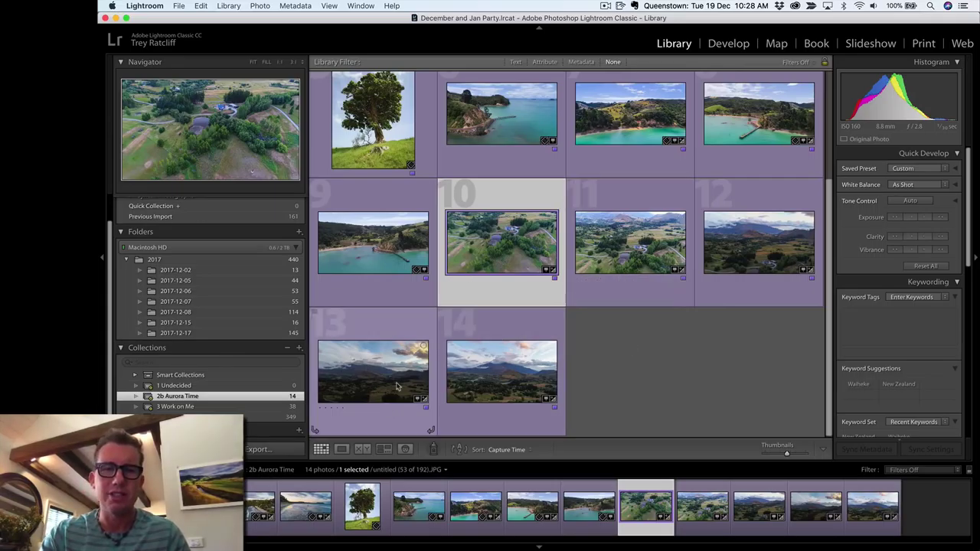
left_click(383, 380, "shift")
- Run Photo Merge > Panorama on the four selected shots, then return to Aurora HDR
right_click(518, 247)
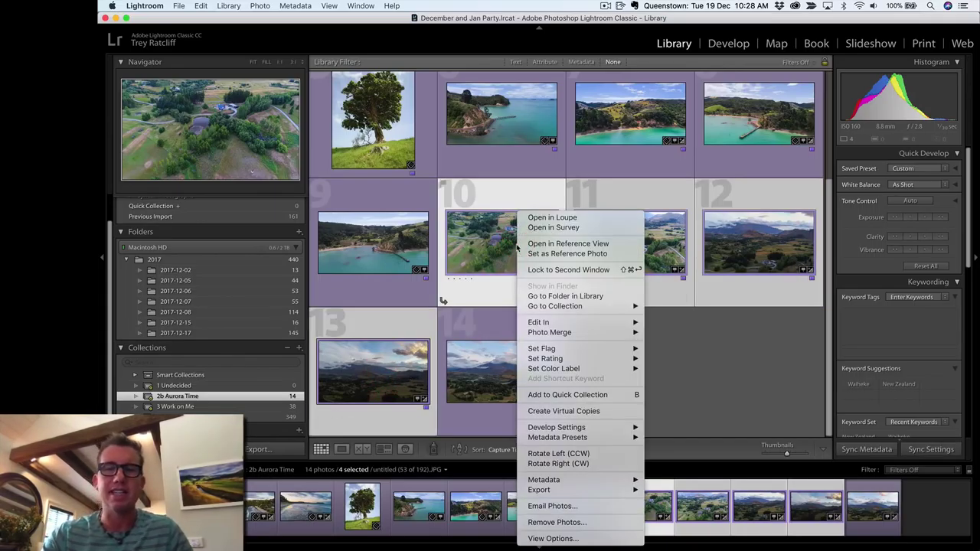
mouse_move(559, 333)
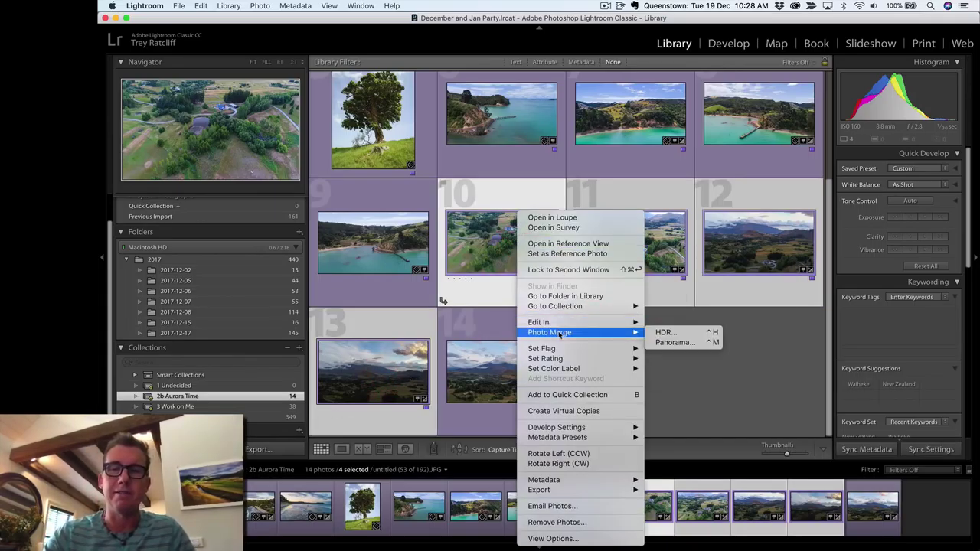
left_click(675, 348)
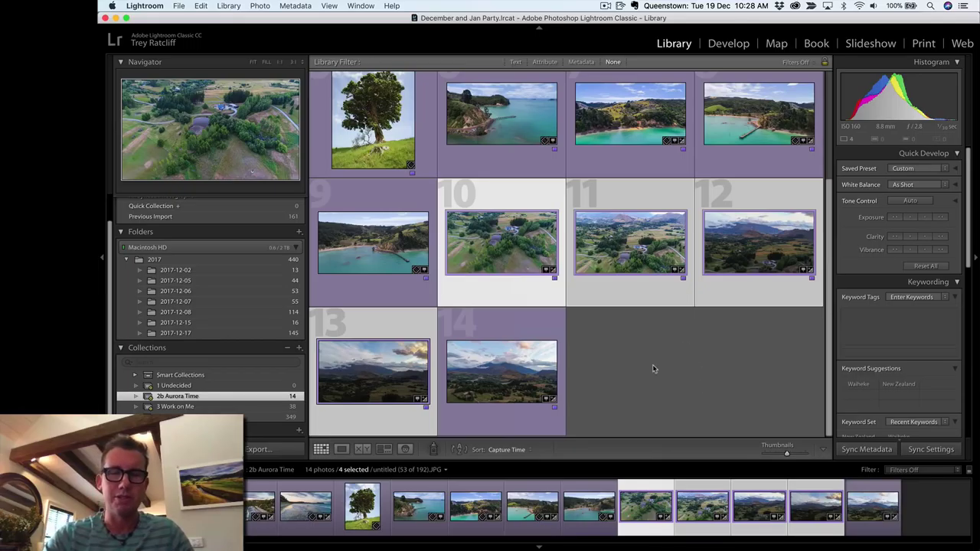
mouse_move(431, 545)
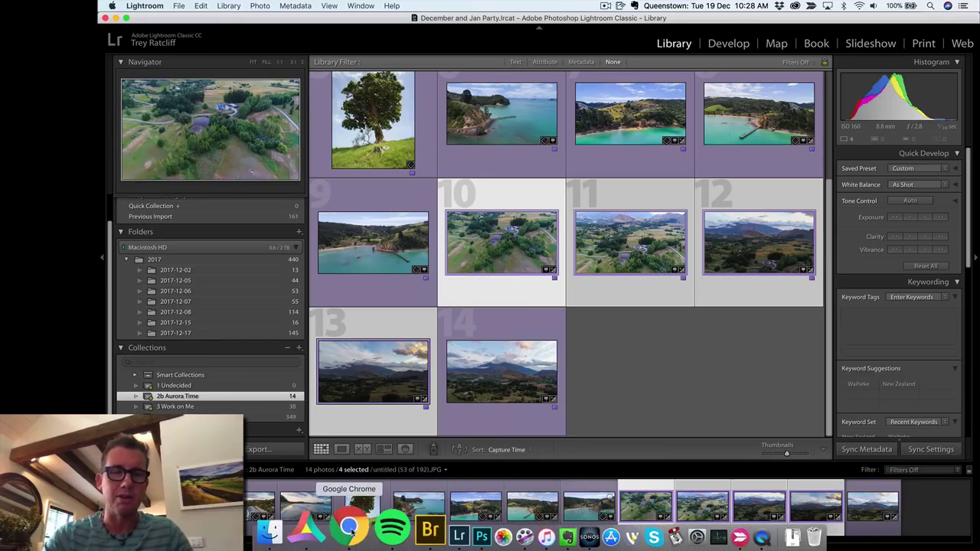
left_click(287, 537)
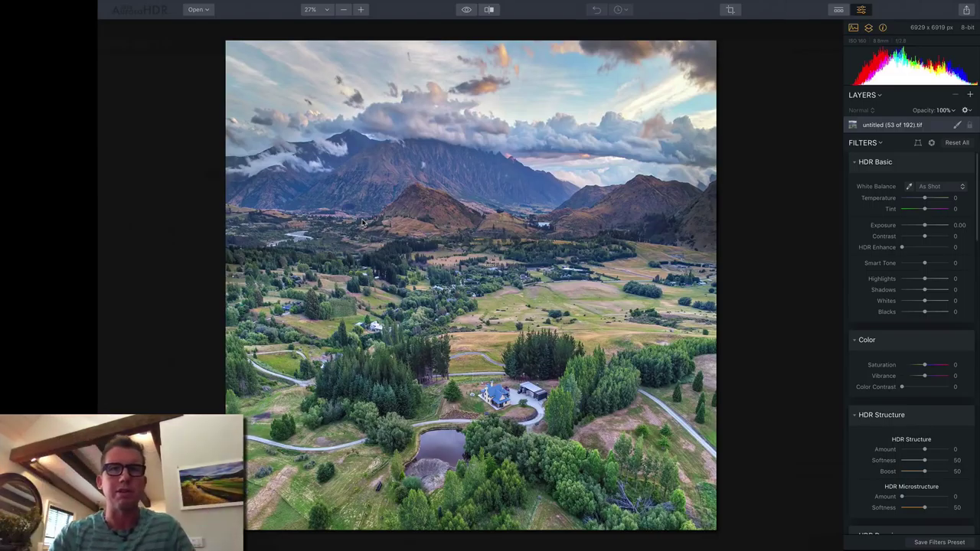
left_click(465, 10)
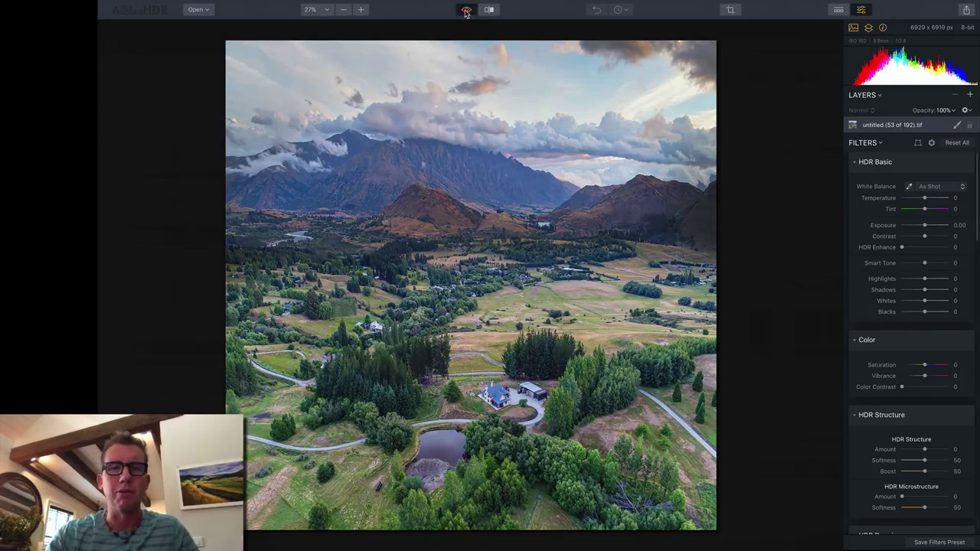
left_click(465, 10)
left_click(466, 10)
left_click(465, 10)
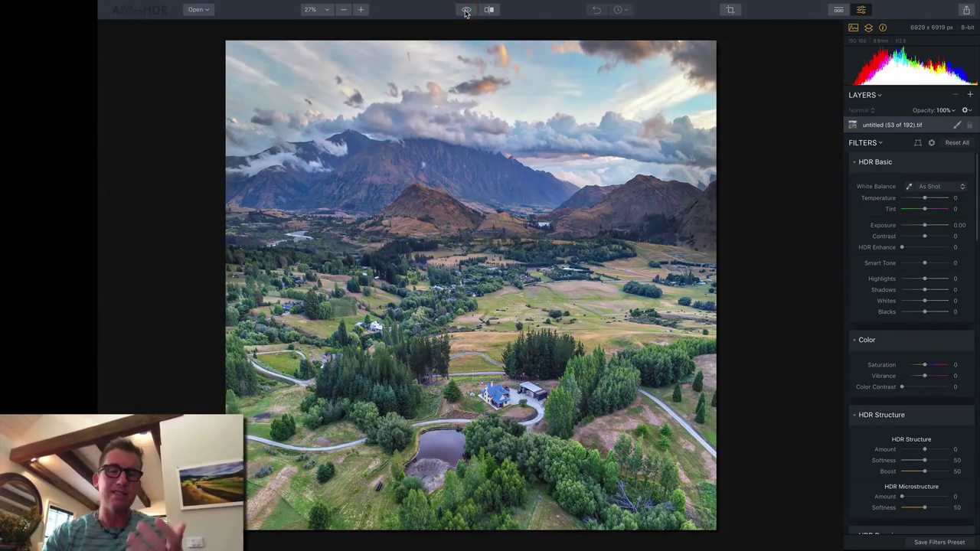
left_click(465, 10)
left_click(465, 10)
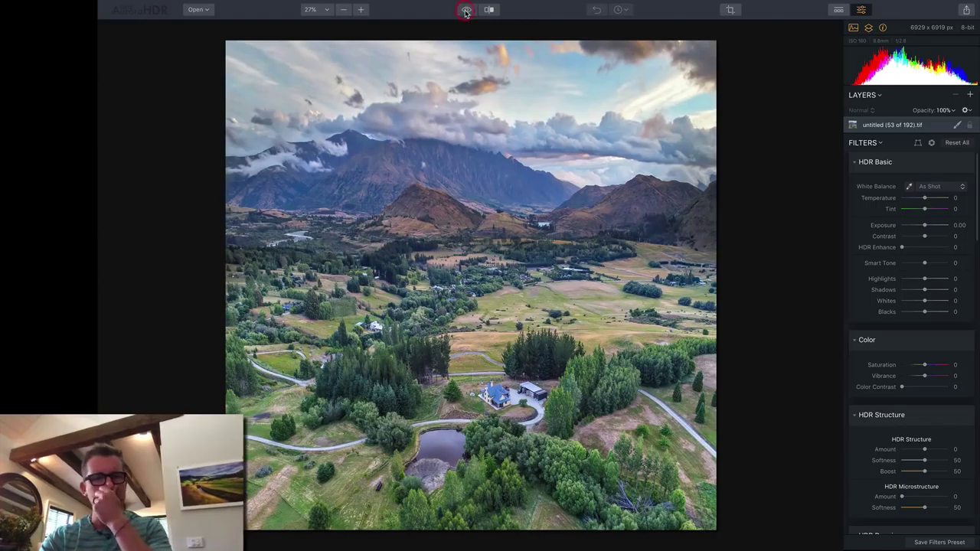
left_click(466, 10)
left_click(465, 10)
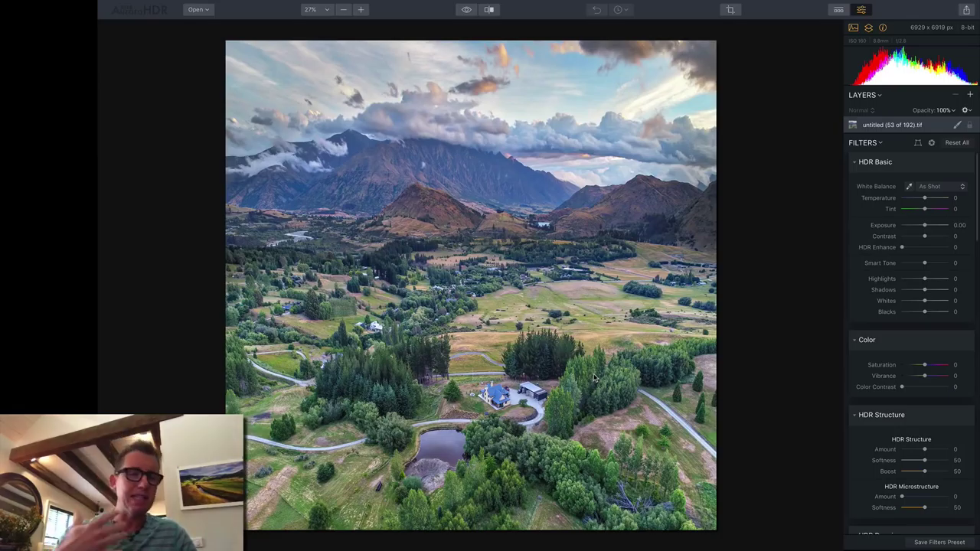
- Add a new adjustment layer, Layer 1, with HDR Enhance raised to 36
left_click(970, 95)
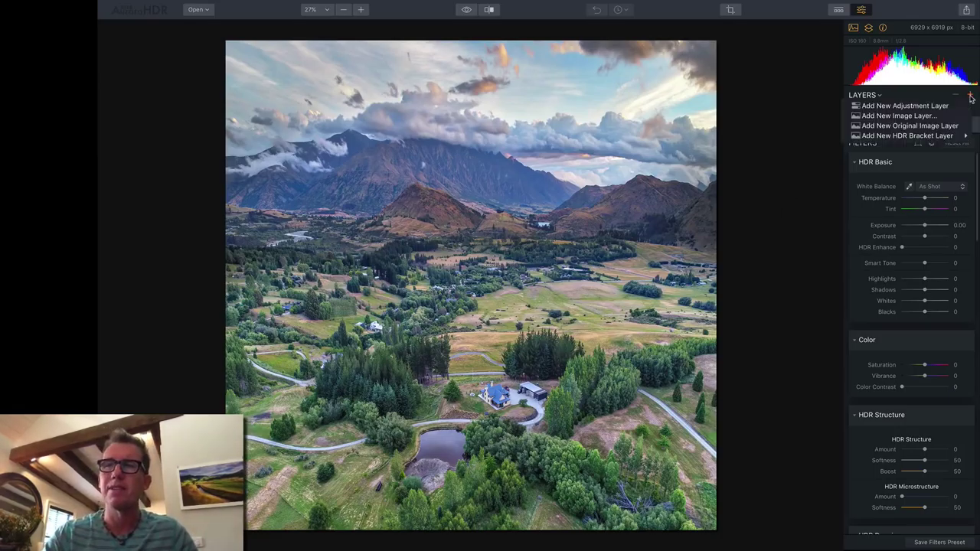
left_click(940, 108)
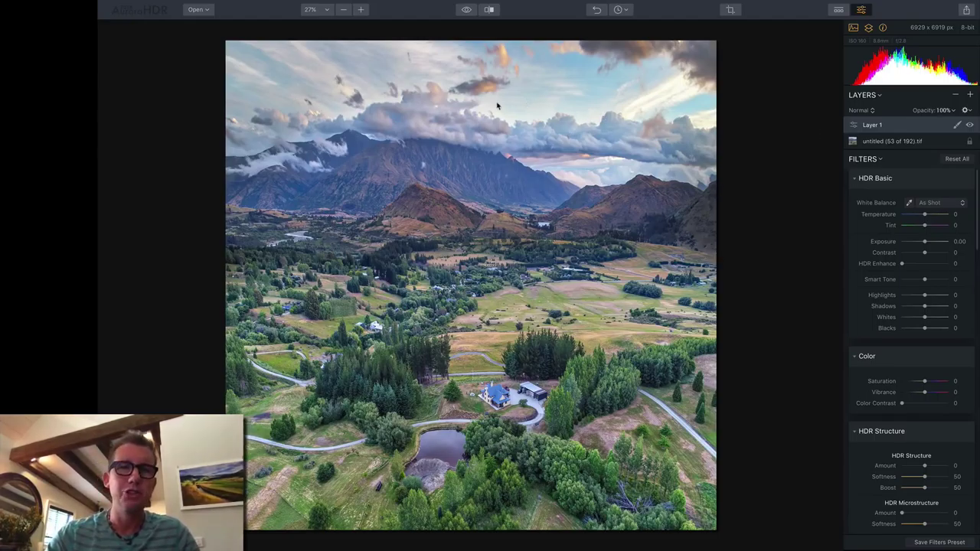
left_click_drag(903, 264, 914, 315)
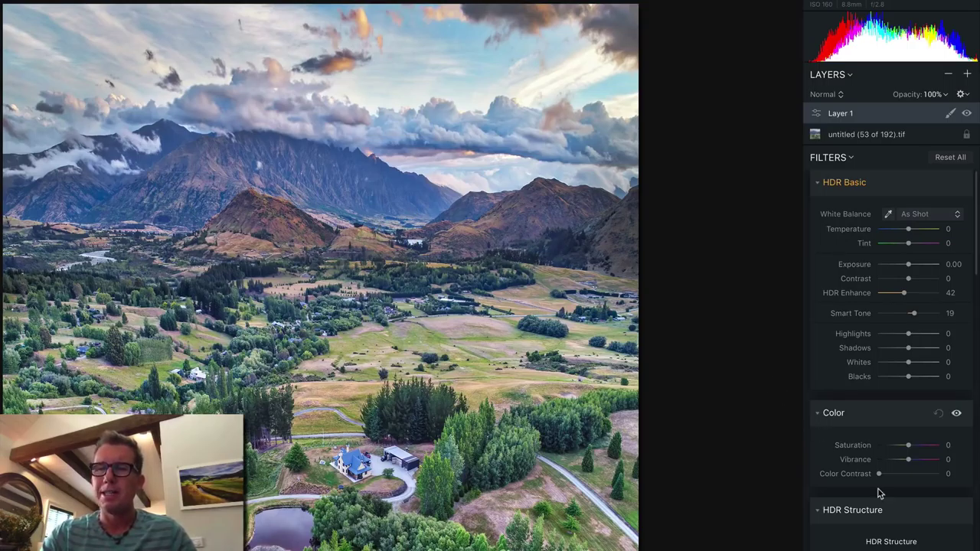
- Give Layer 1 HDR Denoise Amount 22 and Image Radiance Amount 31 with Vividness 16
scroll(893, 508, "down", 5)
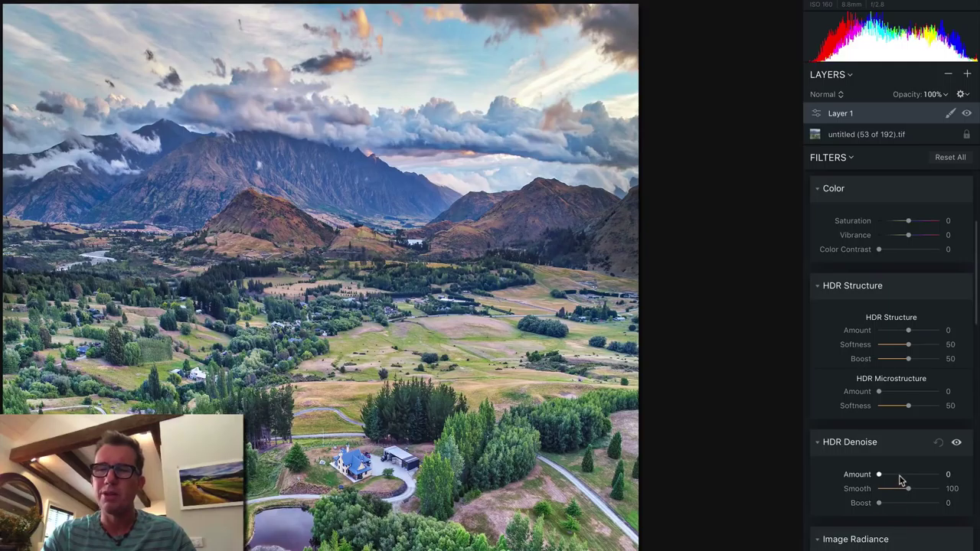
left_click(897, 476)
left_click_drag(898, 477, 893, 480)
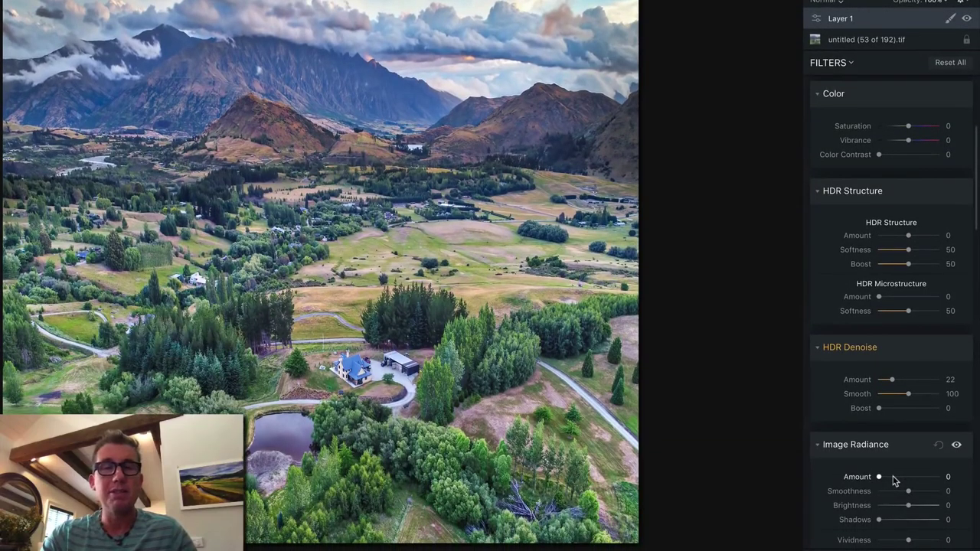
left_click_drag(879, 477, 915, 477)
scroll(880, 516, "down", 3)
- Choose the Brush mask for Layer 1 and enlarge the brush to size 160
left_click(950, 19)
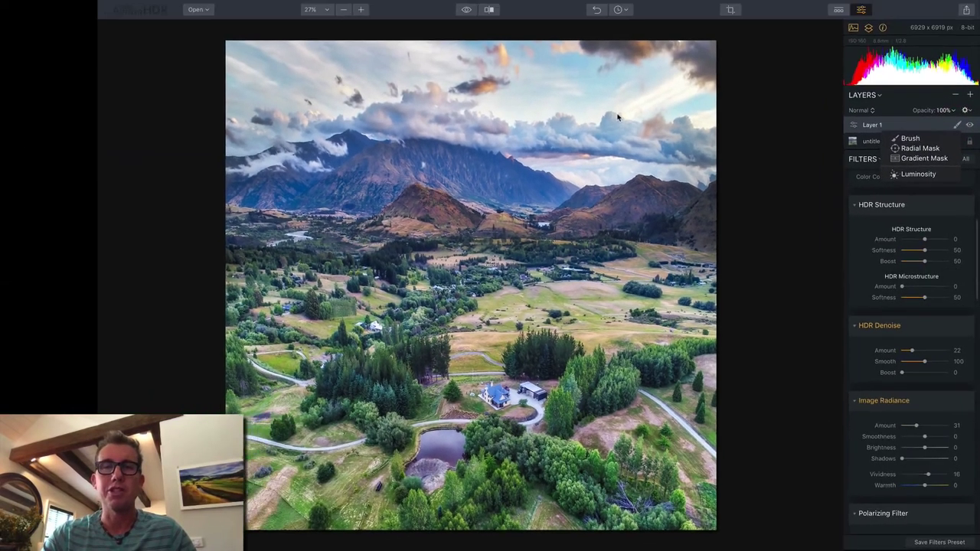
left_click(910, 138)
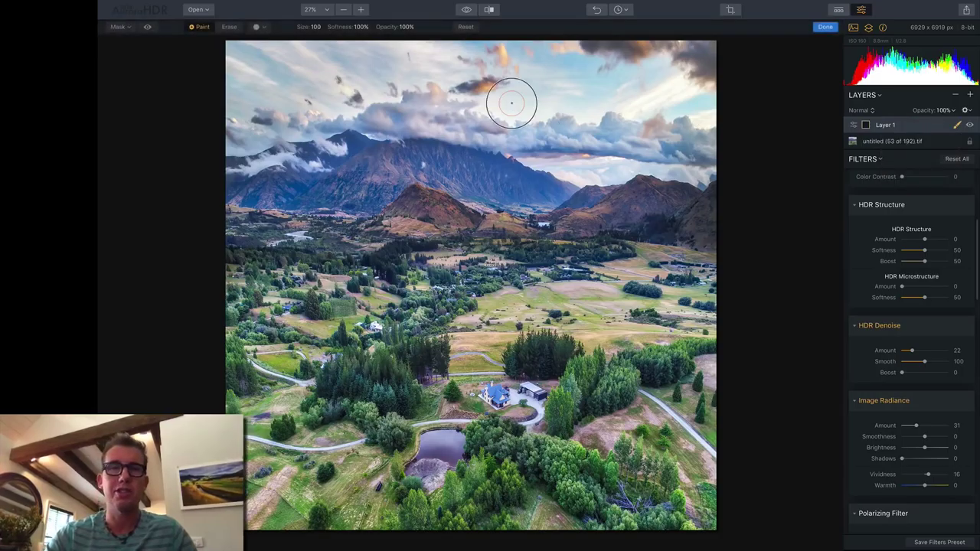
key("bracketright")
key("bracketright")
key("bracketright")
key("bracketright")
key("bracketright")
key("bracketright")
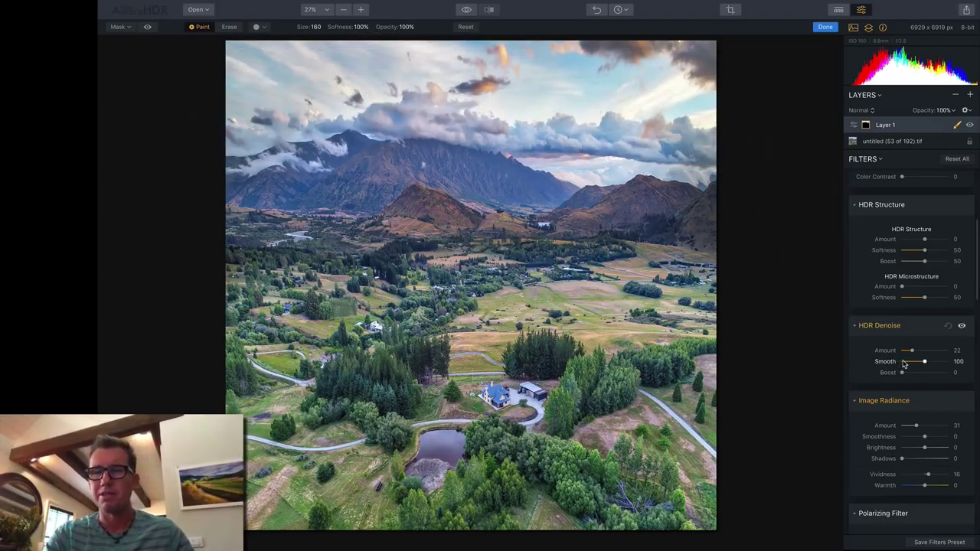
- Apply HDR Structure to Layer 1 at Amount 26, Softness 65
scroll(919, 352, "up", 3)
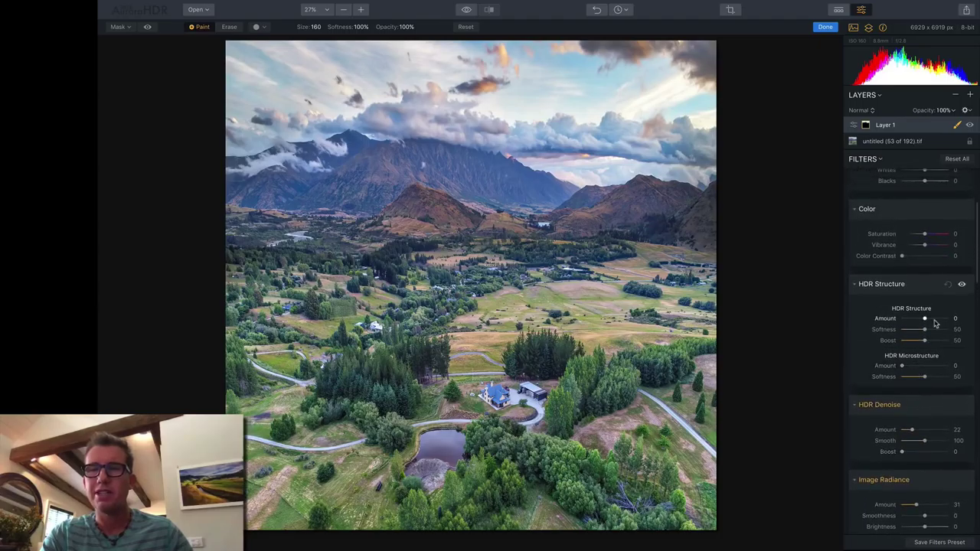
left_click(934, 318)
left_click_drag(933, 322, 932, 331)
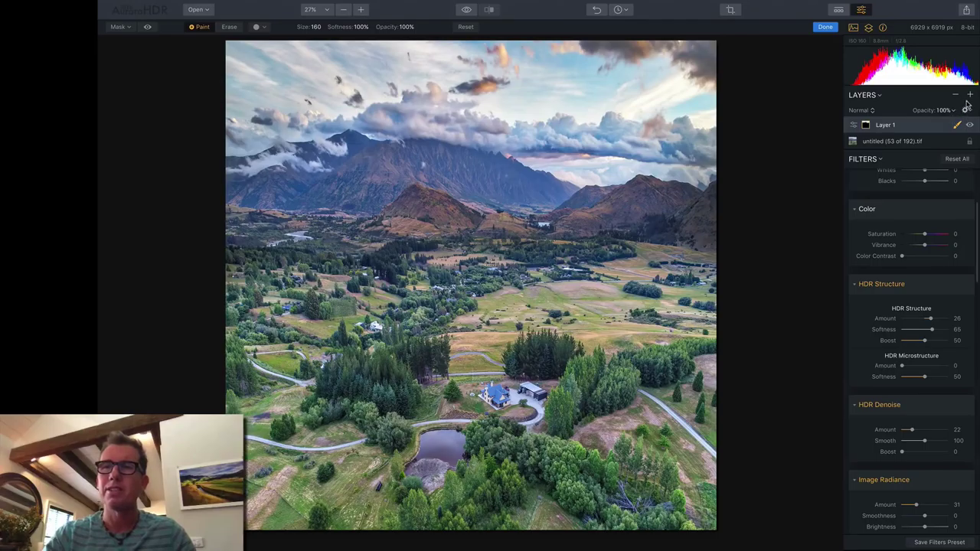
- Add a new adjustment layer, Layer 2
left_click(970, 98)
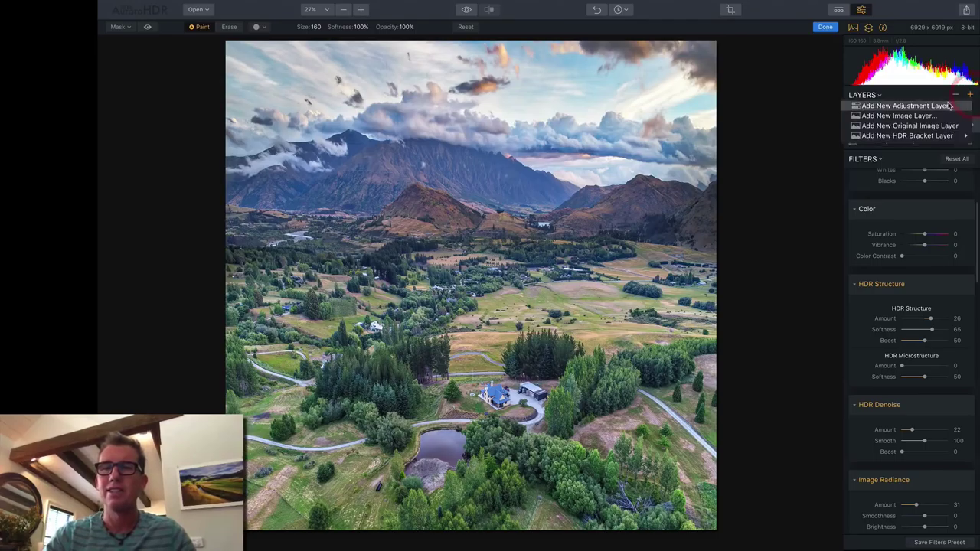
left_click(903, 106)
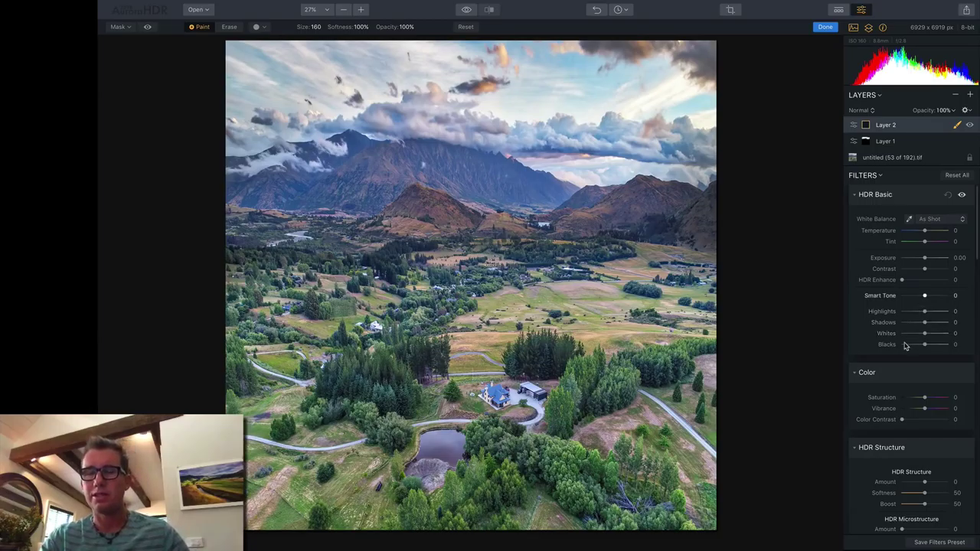
scroll(906, 346, "down", 3)
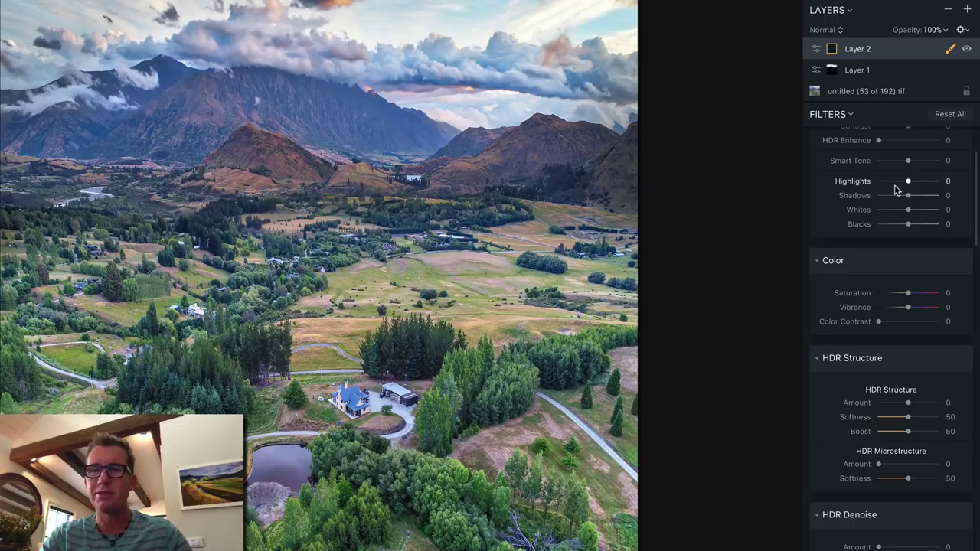
scroll(896, 191, "up", 3)
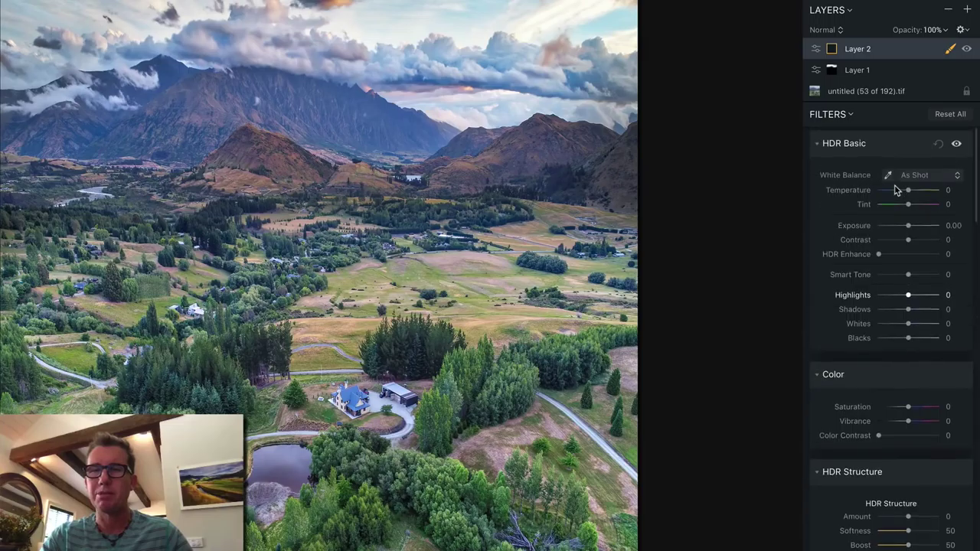
- Set Layer 2's Contrast to 65 and Blacks to 45, leaving Smart Tone at 0
left_click_drag(919, 239, 925, 241)
left_click(926, 239)
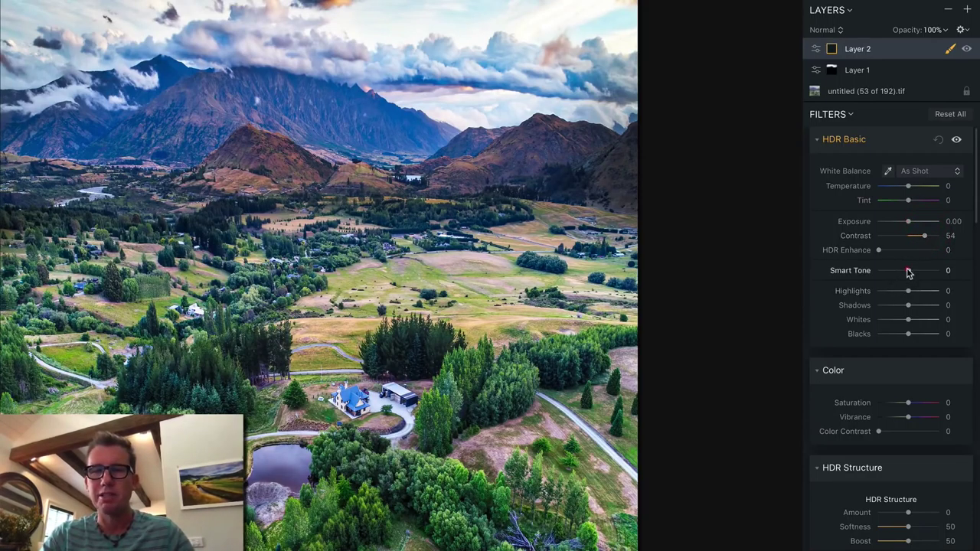
left_click_drag(908, 270, 908, 271)
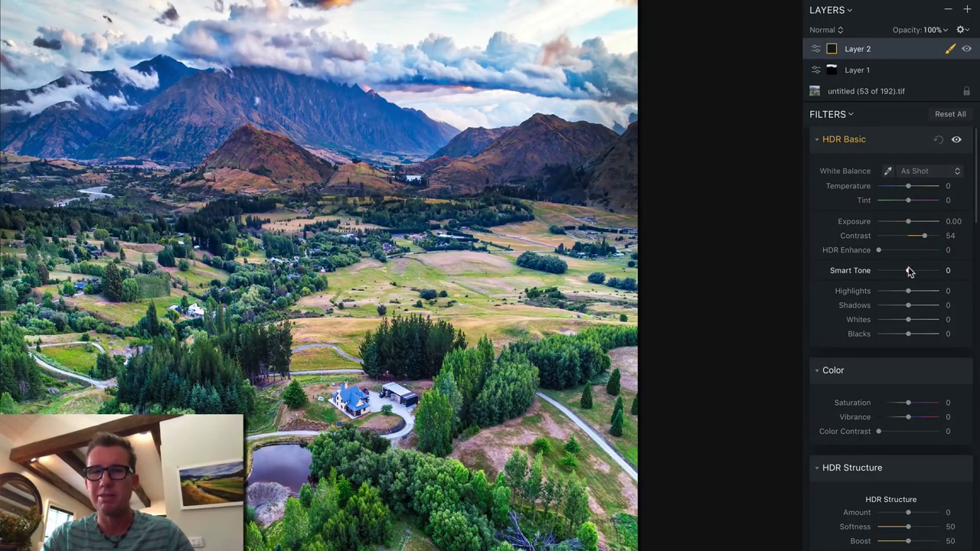
mouse_move(922, 239)
left_mouse_down()
mouse_move(912, 239)
mouse_move(927, 237)
left_mouse_up()
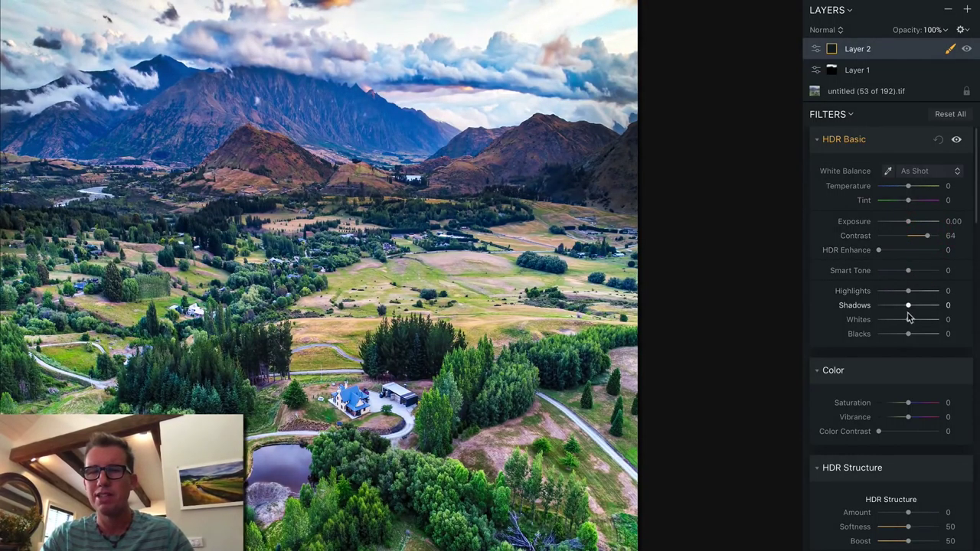
left_click_drag(909, 337, 922, 334)
left_click(923, 335)
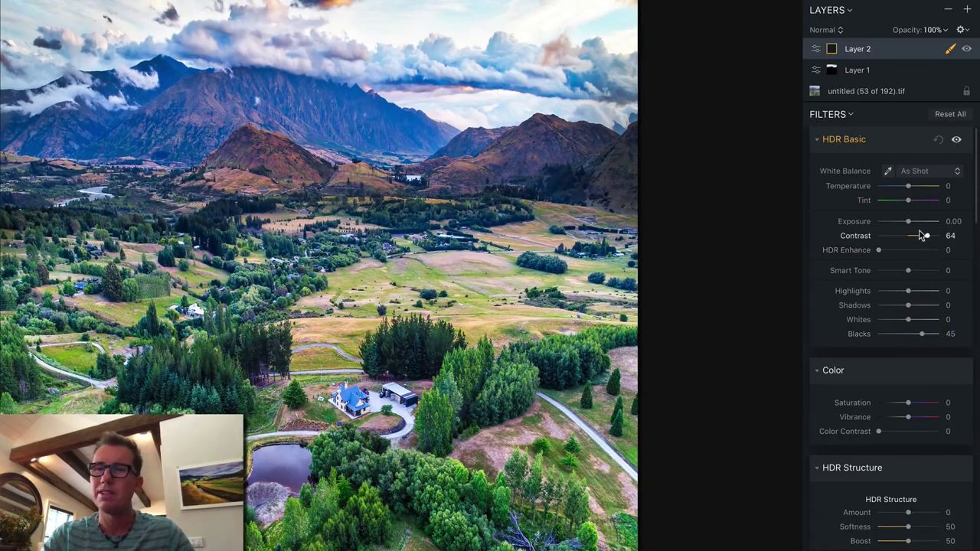
left_click_drag(924, 236, 926, 240)
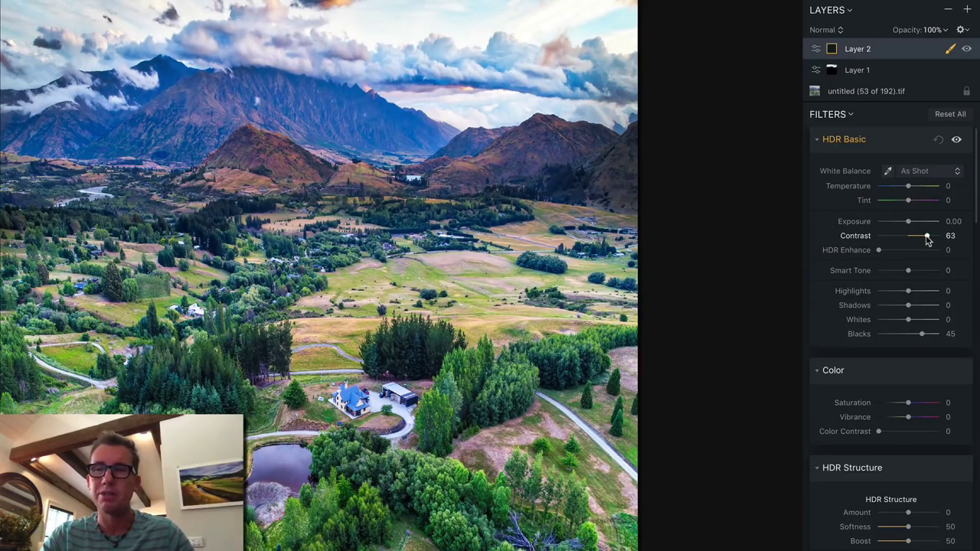
left_click(926, 238)
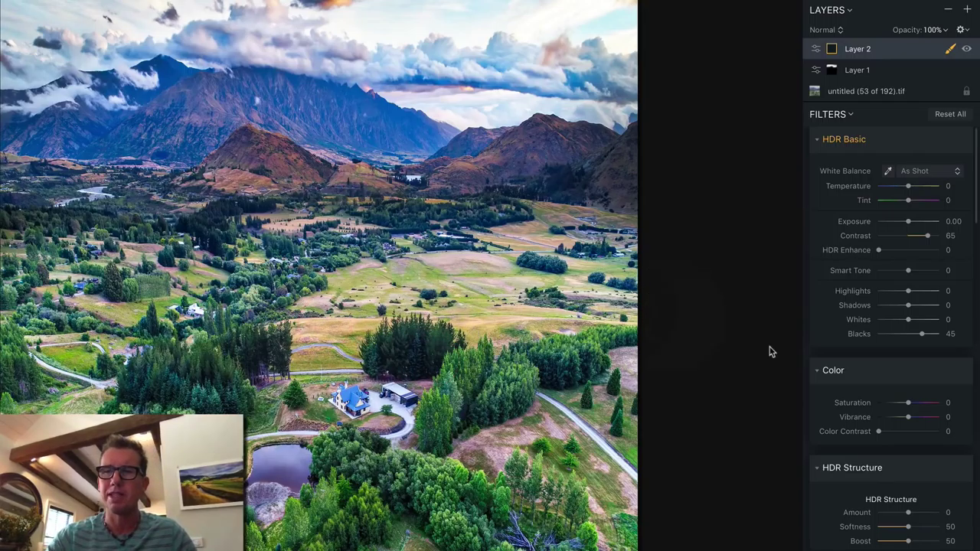
- Add Image Radiance at Amount 54, Vividness 19, Warmth 42, with brush opacity 59%
scroll(904, 387, "down", 2)
scroll(902, 392, "down", 8)
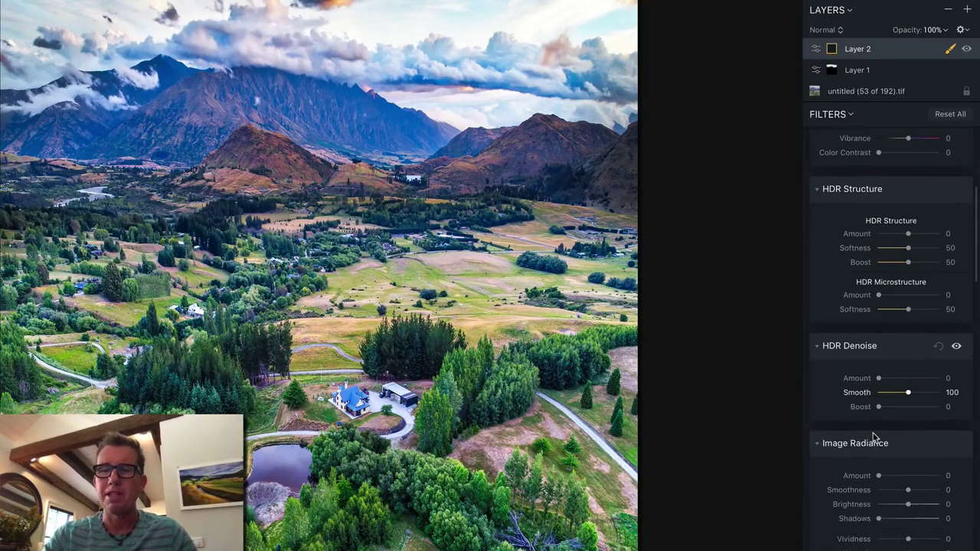
left_click(916, 352)
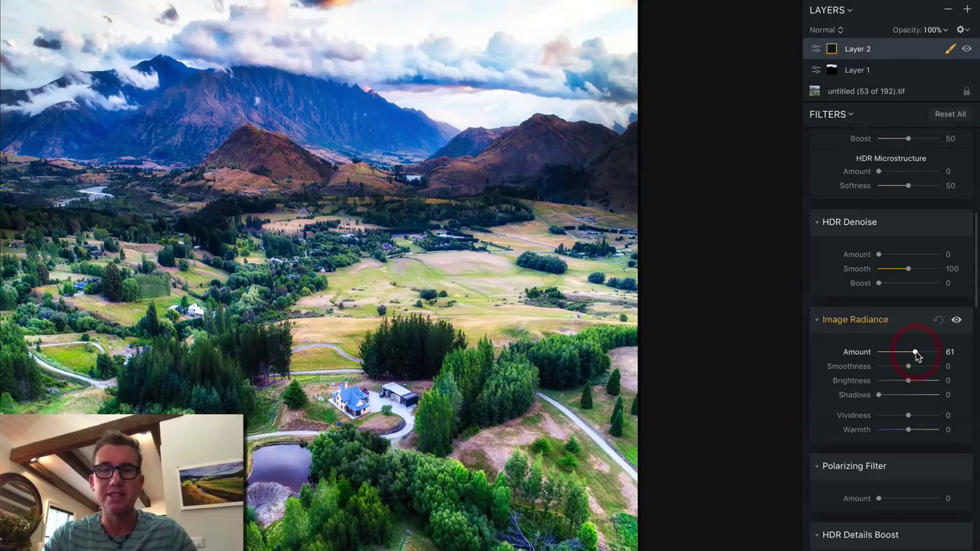
left_click_drag(916, 353, 911, 354)
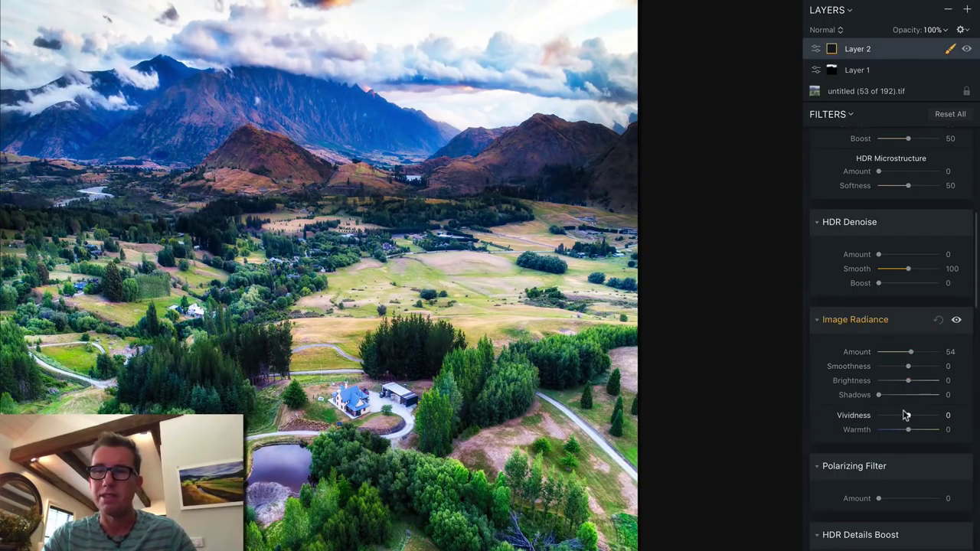
mouse_move(914, 431)
left_mouse_down()
mouse_move(922, 433)
mouse_move(916, 418)
left_mouse_up()
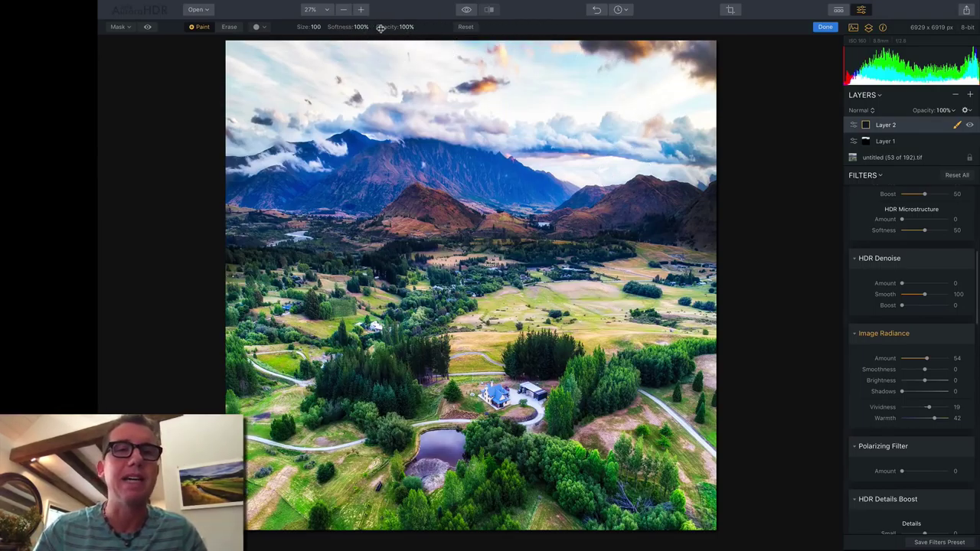
left_click_drag(381, 28, 365, 28)
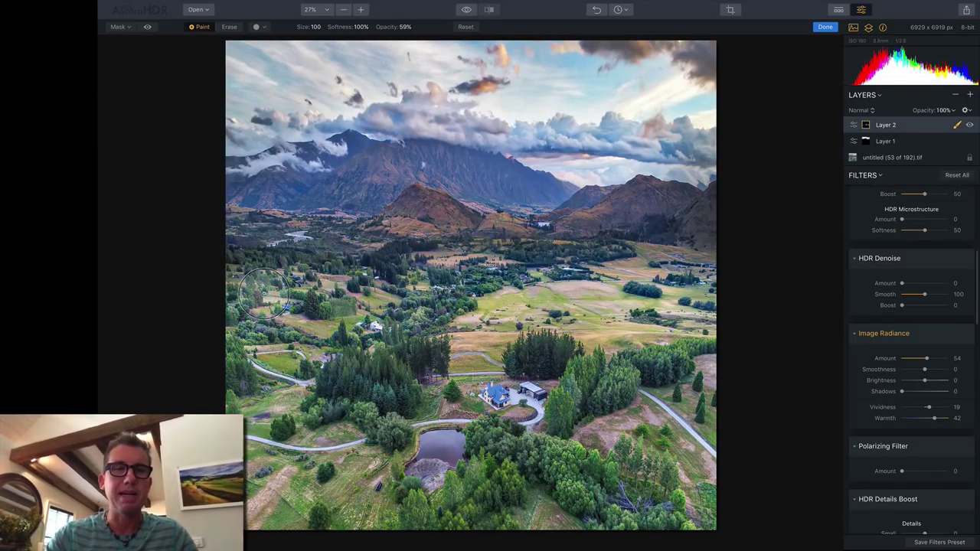
- With the red overlay on, paint Layer 2's mask across the left, central, lower and upper valley fields
left_click(119, 27)
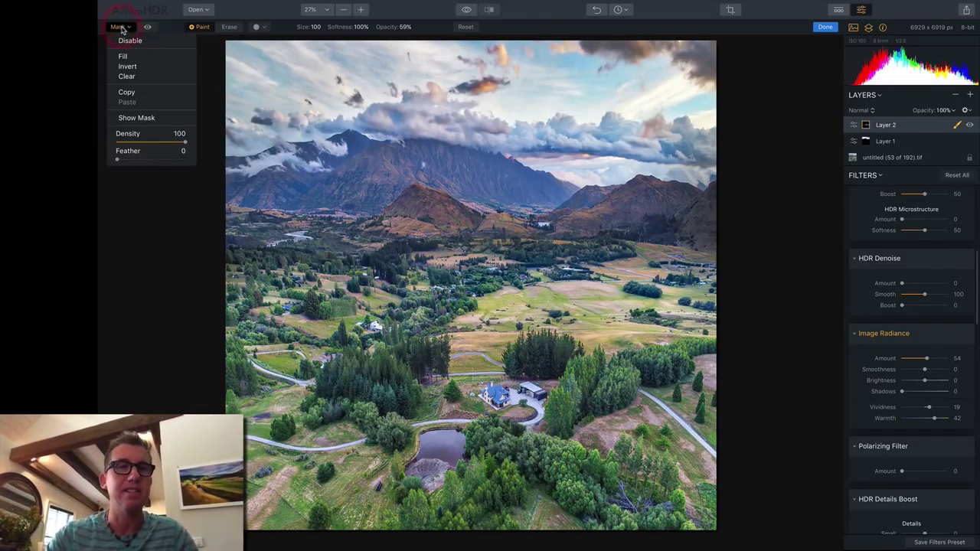
left_click(119, 27)
left_click(148, 26)
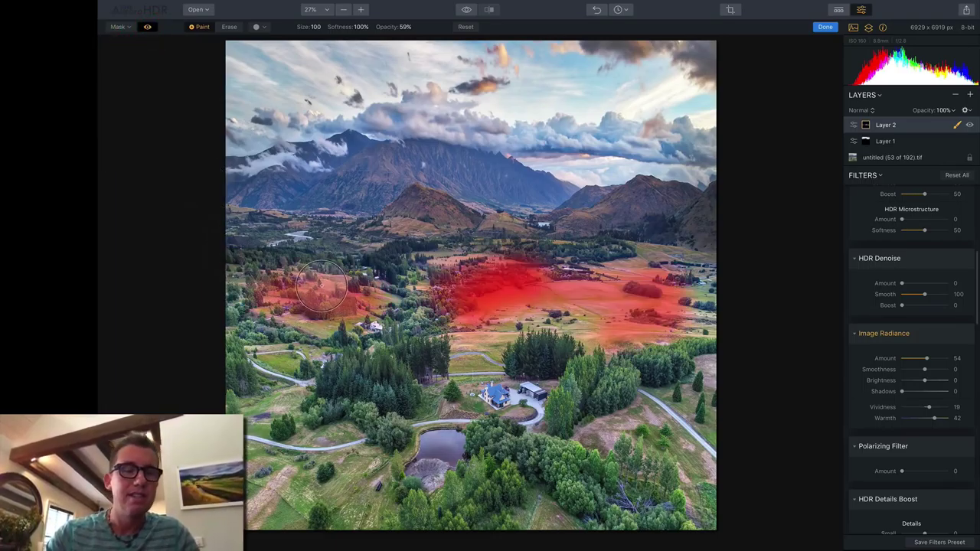
mouse_move(321, 285)
left_mouse_down()
mouse_move(318, 308)
mouse_move(261, 353)
mouse_move(309, 352)
left_mouse_up()
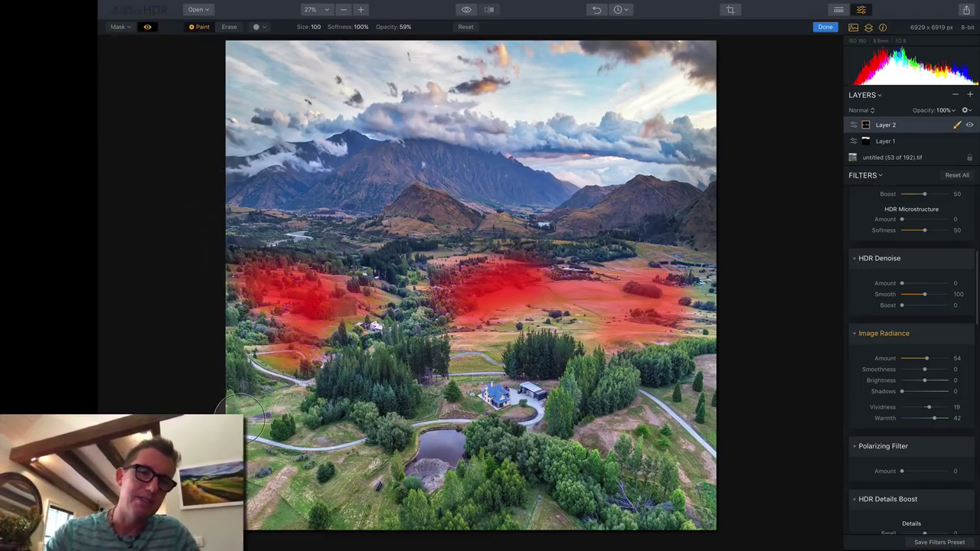
mouse_move(241, 416)
left_mouse_down()
mouse_move(283, 397)
mouse_move(284, 455)
mouse_move(361, 477)
mouse_move(323, 419)
mouse_move(365, 477)
mouse_move(384, 526)
mouse_move(359, 494)
mouse_move(267, 481)
mouse_move(268, 451)
mouse_move(251, 434)
mouse_move(240, 474)
mouse_move(295, 505)
mouse_move(240, 507)
mouse_move(275, 516)
left_mouse_up()
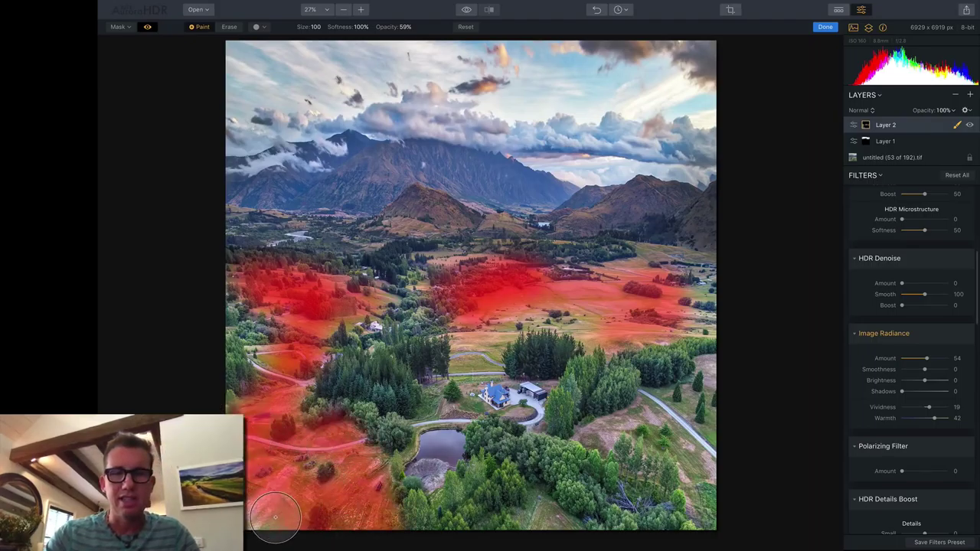
mouse_move(482, 504)
left_mouse_down()
mouse_move(529, 513)
mouse_move(512, 509)
mouse_move(541, 502)
mouse_move(589, 520)
left_mouse_up()
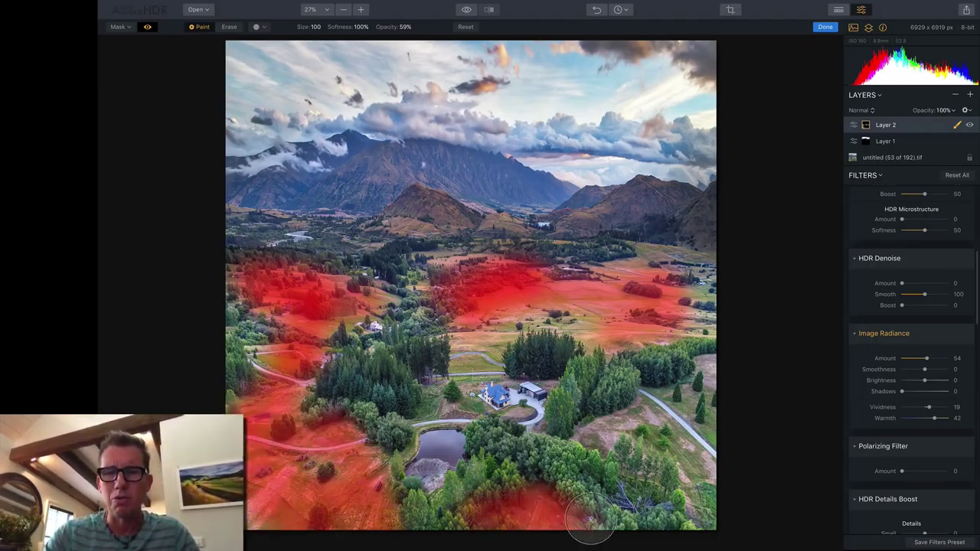
mouse_move(643, 479)
left_mouse_down()
mouse_move(640, 449)
mouse_move(619, 445)
mouse_move(700, 368)
mouse_move(692, 404)
mouse_move(699, 502)
mouse_move(708, 367)
mouse_move(680, 333)
mouse_move(713, 311)
mouse_move(681, 282)
mouse_move(578, 259)
mouse_move(556, 305)
mouse_move(568, 320)
mouse_move(489, 325)
mouse_move(468, 364)
left_mouse_up()
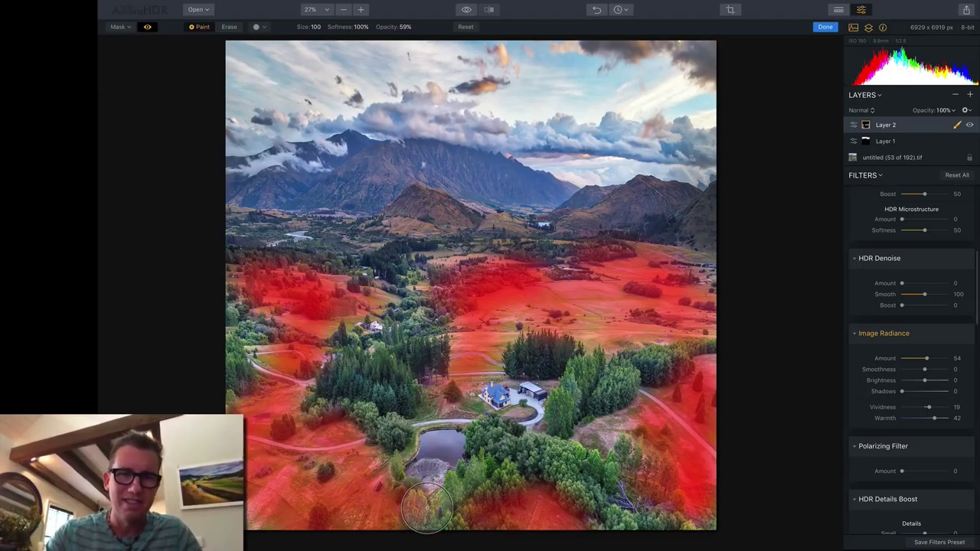
mouse_move(505, 488)
left_mouse_down()
mouse_move(582, 463)
mouse_move(588, 434)
mouse_move(660, 427)
mouse_move(605, 430)
left_mouse_up()
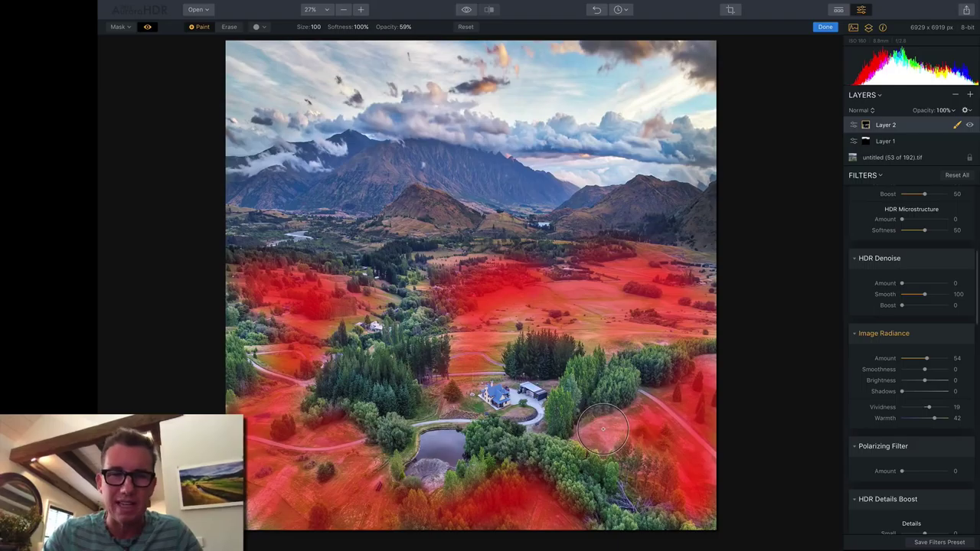
mouse_move(330, 414)
left_mouse_down()
mouse_move(232, 334)
mouse_move(230, 314)
left_mouse_up()
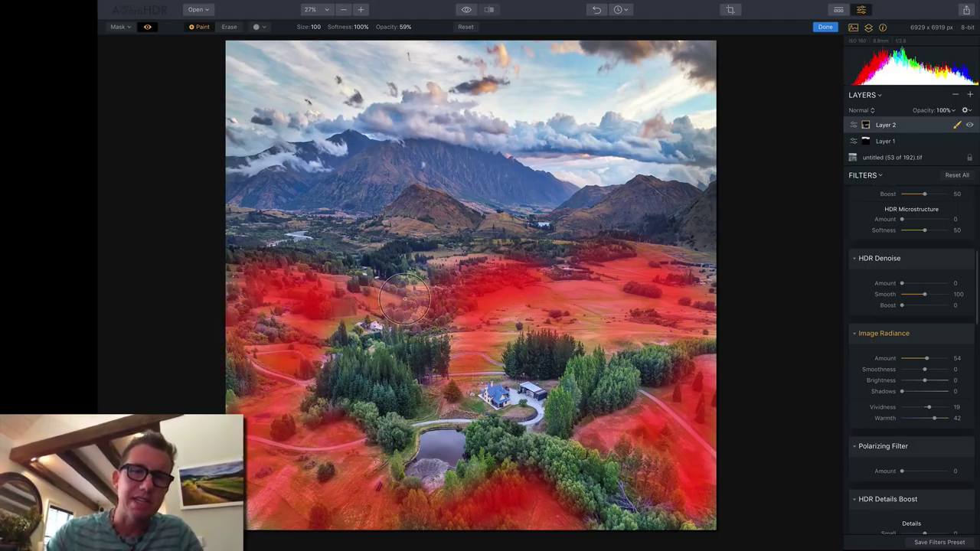
mouse_move(529, 264)
left_mouse_down()
mouse_move(590, 269)
mouse_move(289, 244)
mouse_move(315, 258)
mouse_move(216, 263)
mouse_move(338, 243)
mouse_move(295, 238)
left_mouse_up()
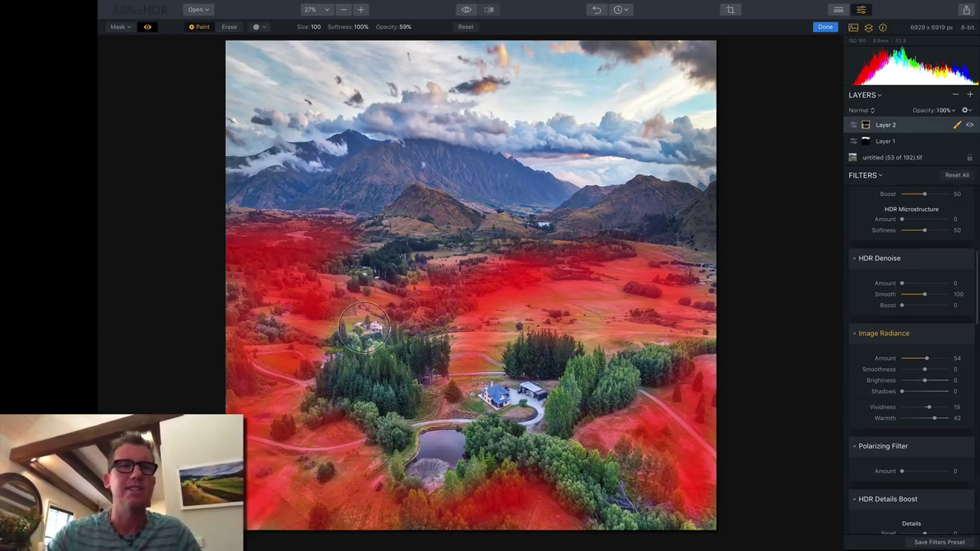
- Hide the mask overlay, compare Layer 2 on and off, and add a new Layer 3
left_click(149, 28)
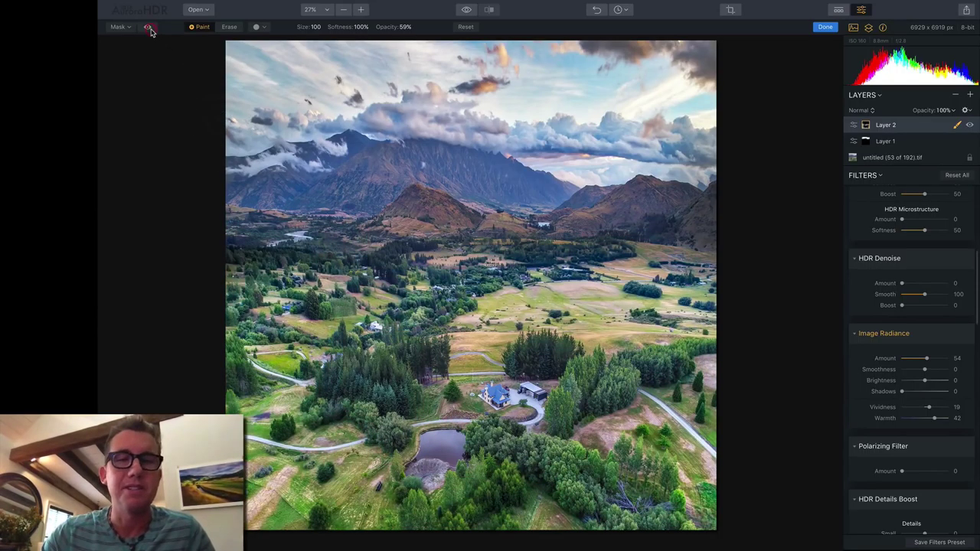
left_click(971, 125)
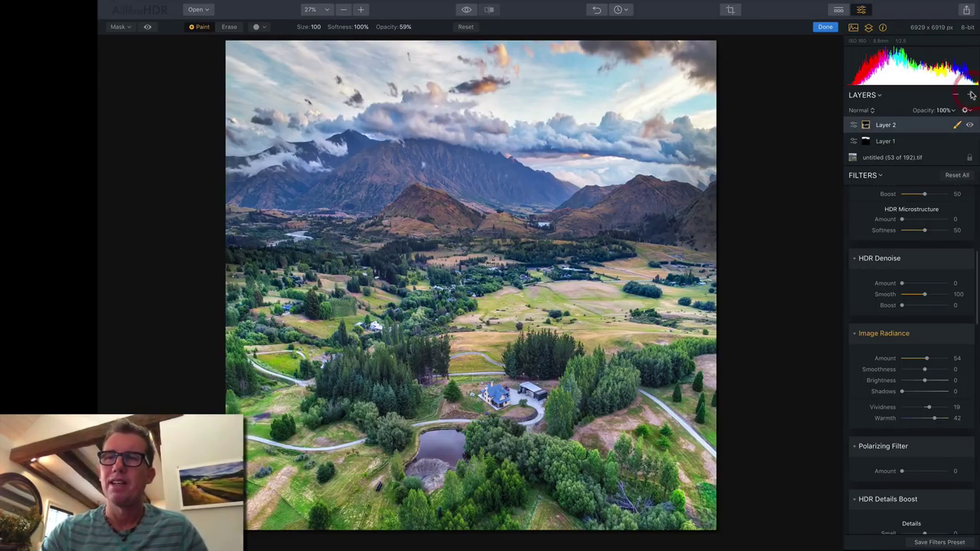
left_click(971, 94)
left_click(944, 106)
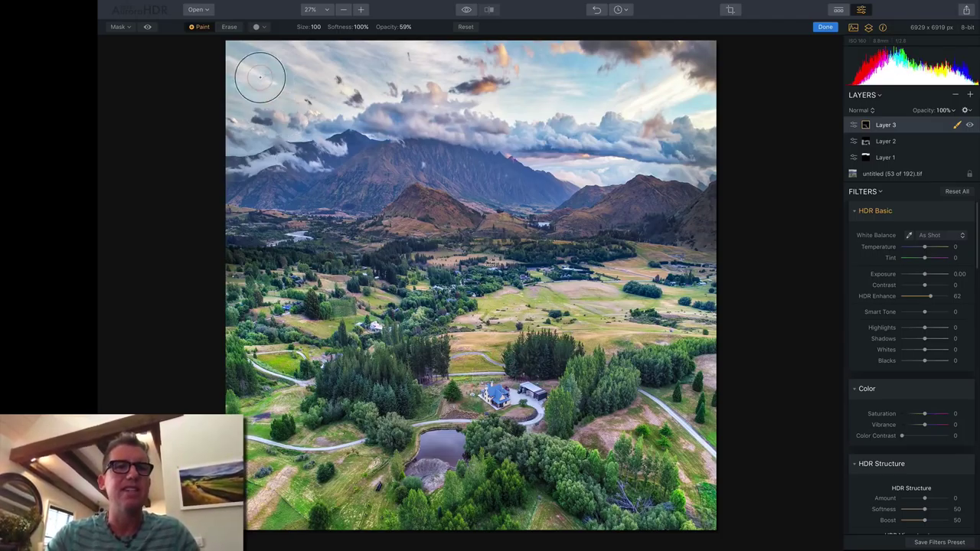
- Paint Layer 3's mask over the left and upper fields and the trees around the pond
left_click(148, 27)
mouse_move(412, 266)
left_mouse_down()
mouse_move(382, 292)
mouse_move(278, 328)
mouse_move(308, 281)
mouse_move(264, 284)
mouse_move(304, 354)
left_mouse_up()
mouse_move(423, 471)
left_mouse_down()
mouse_move(383, 424)
mouse_move(329, 407)
mouse_move(399, 486)
mouse_move(443, 502)
mouse_move(433, 490)
left_mouse_up()
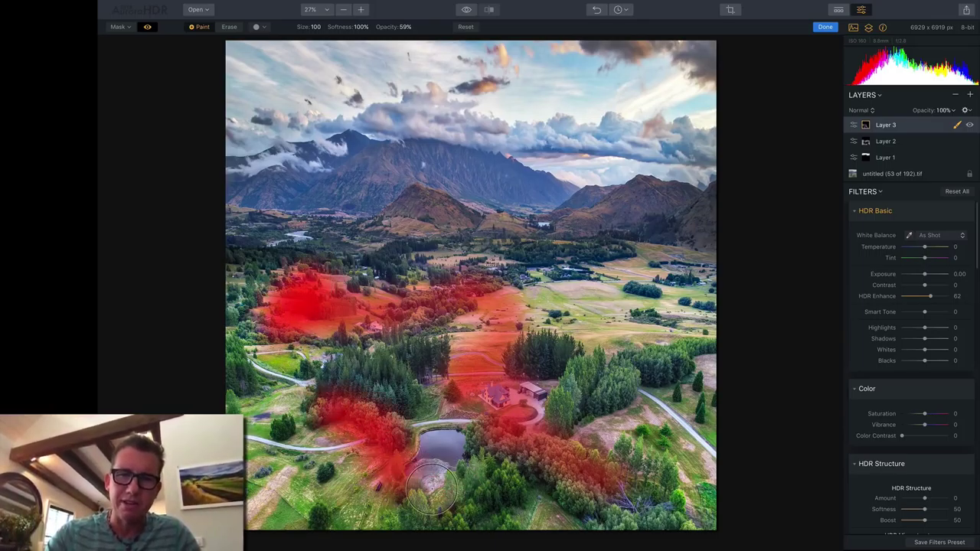
left_click_drag(598, 372, 673, 365)
mouse_move(627, 345)
left_mouse_down()
mouse_move(655, 359)
mouse_move(645, 337)
left_mouse_up()
mouse_move(375, 268)
left_mouse_down()
mouse_move(283, 255)
mouse_move(258, 299)
mouse_move(232, 299)
left_mouse_up()
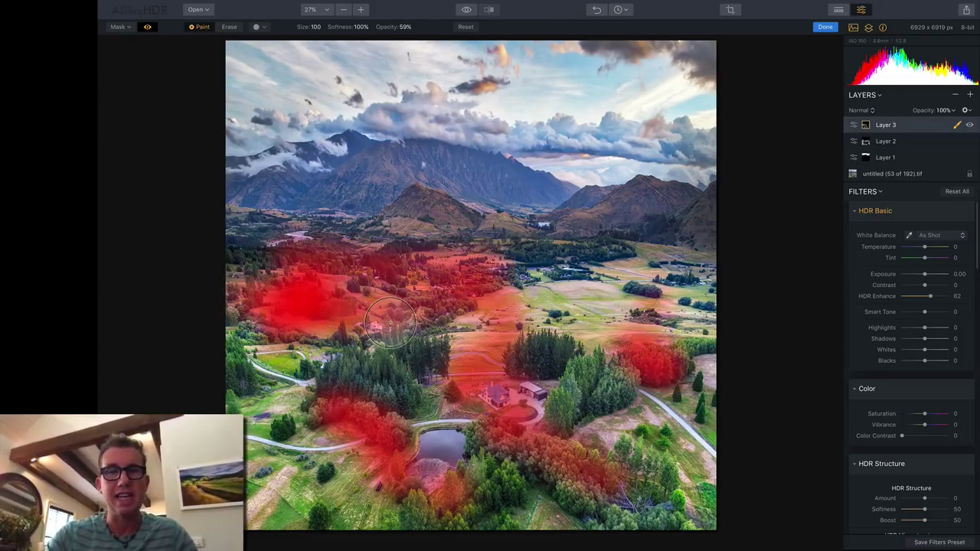
mouse_move(485, 487)
left_mouse_down()
mouse_move(460, 491)
mouse_move(420, 475)
mouse_move(387, 444)
left_mouse_up()
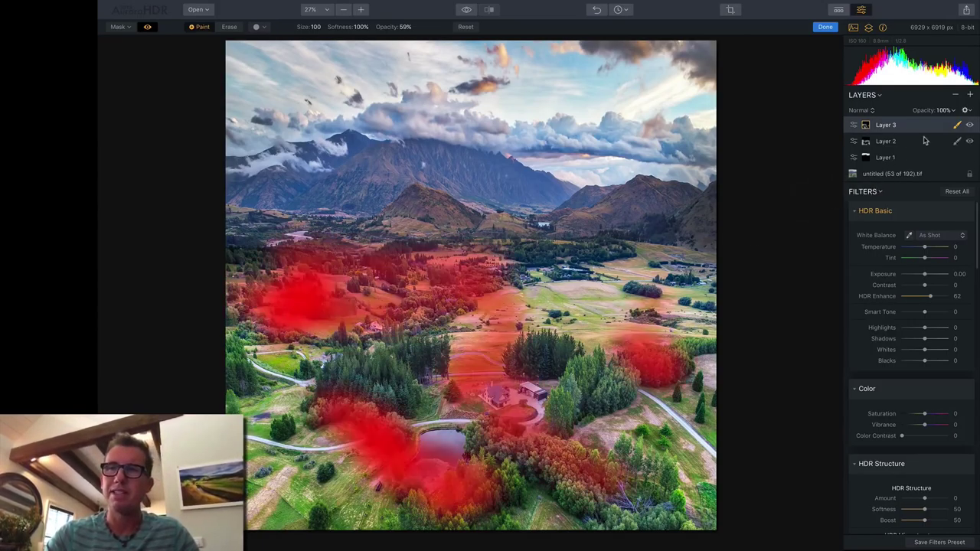
left_click(148, 28)
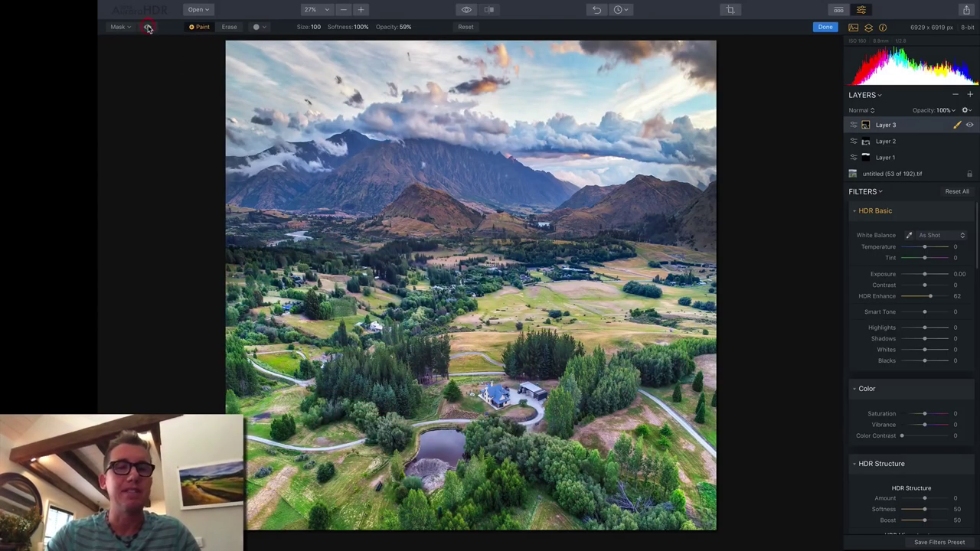
- Add Layer 4 with Image Radiance Amount 68 and Shadows 75, painted over the pond
left_click(970, 94)
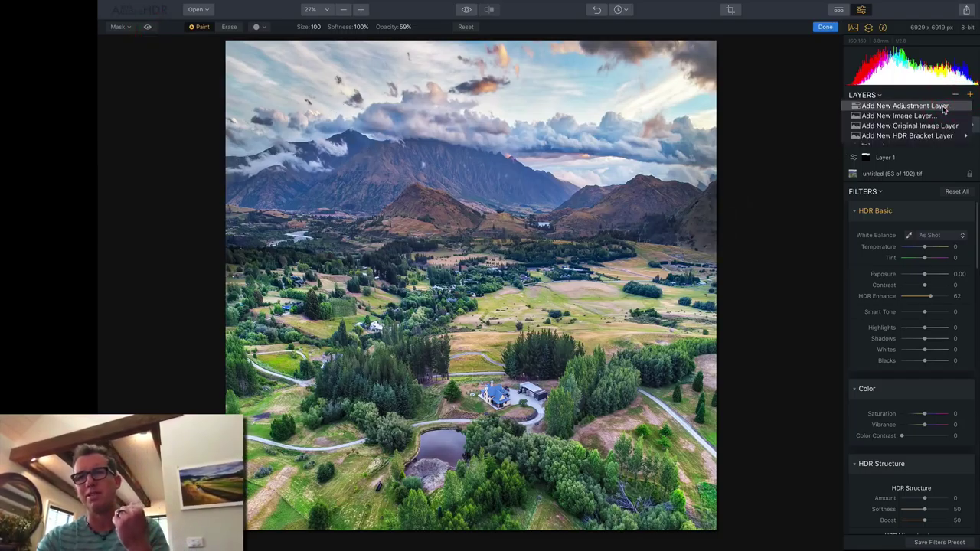
left_click(944, 107)
scroll(887, 405, "down", 4)
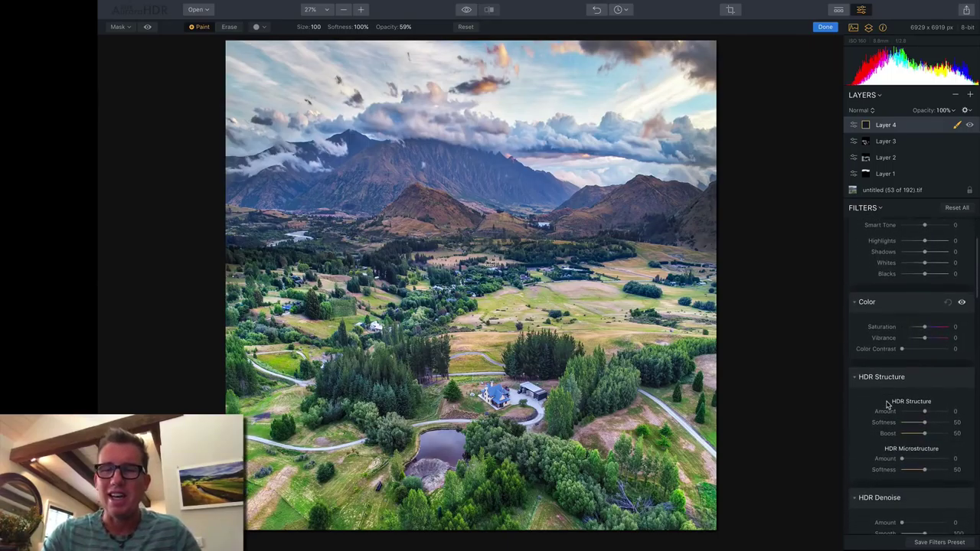
scroll(916, 389, "down", 5)
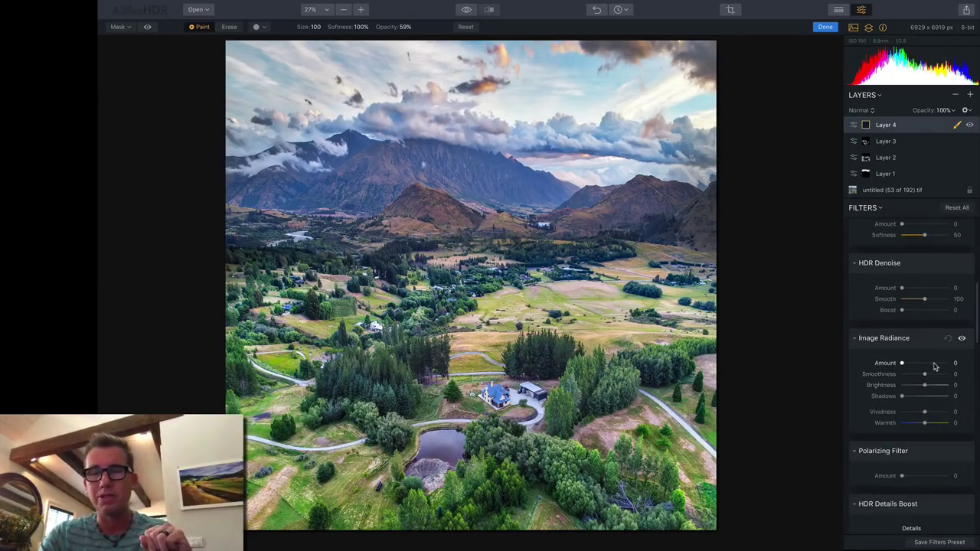
left_click(935, 366)
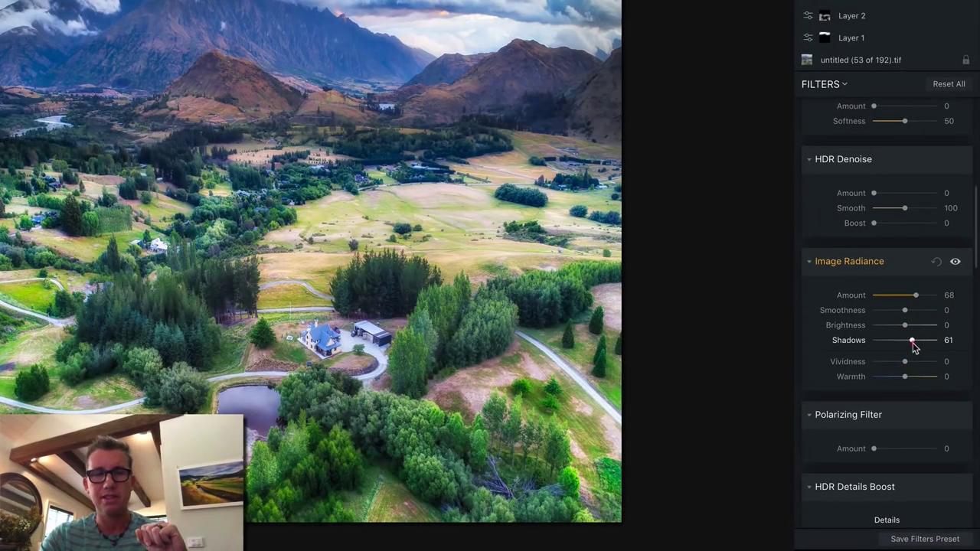
left_click_drag(914, 349, 924, 349)
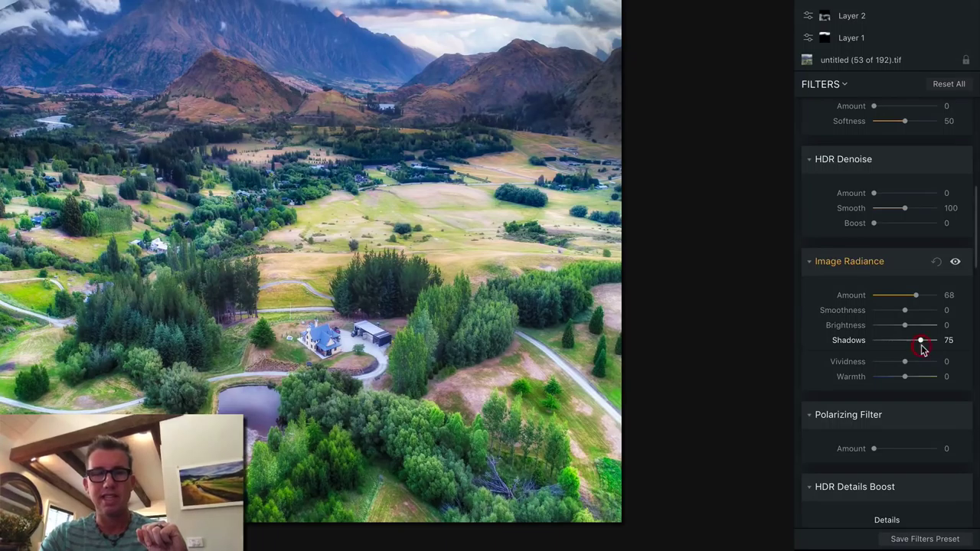
left_click(247, 411)
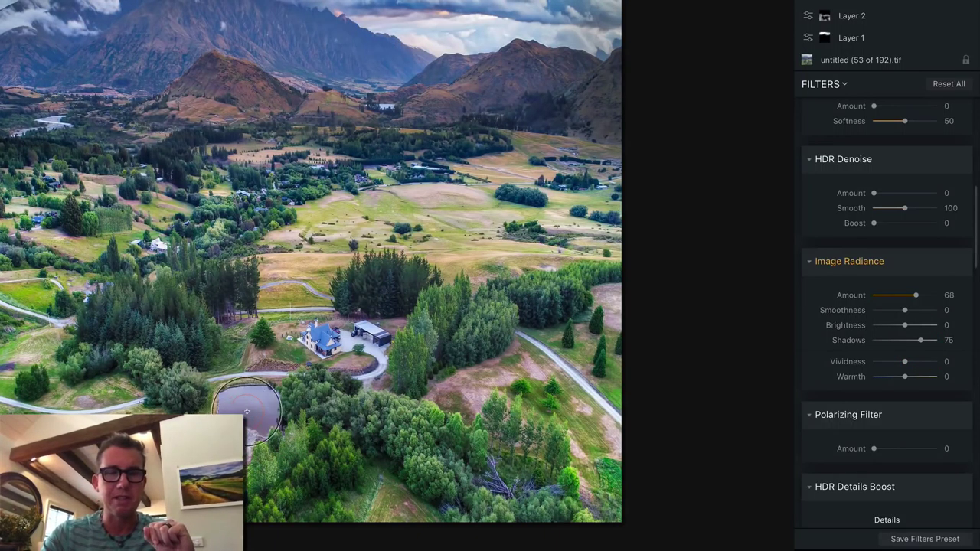
left_click_drag(247, 411, 237, 436)
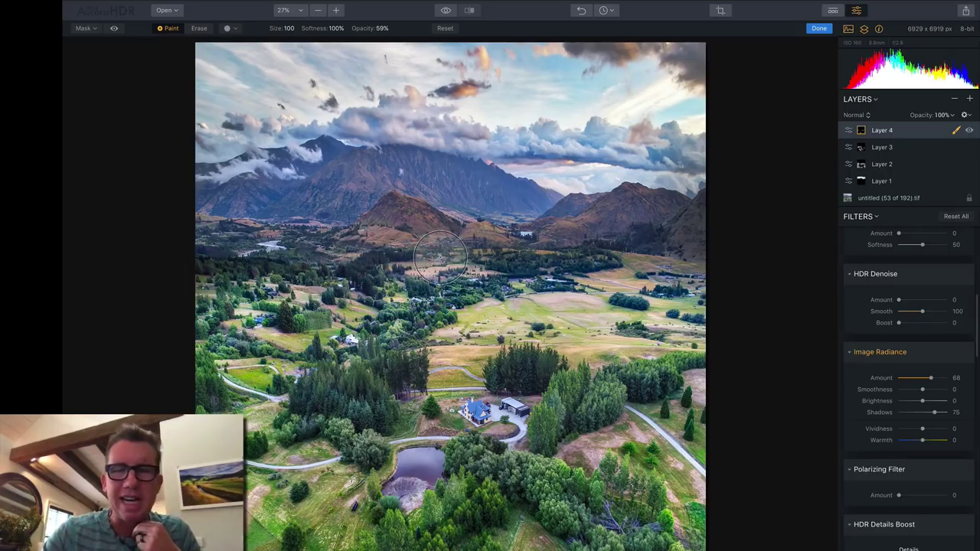
- Add a new adjustment layer with HDR Basic Smart Tone set to 76
left_click(970, 101)
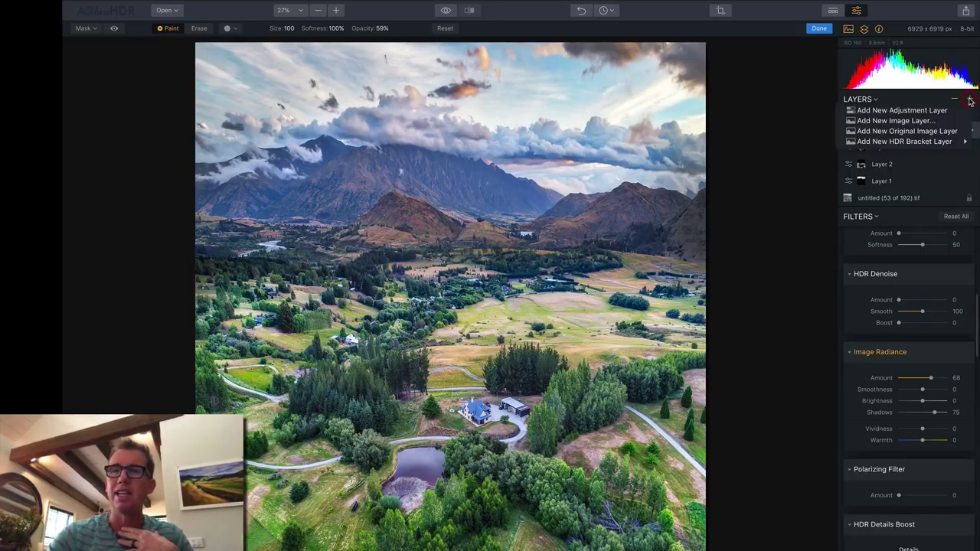
left_click(937, 111)
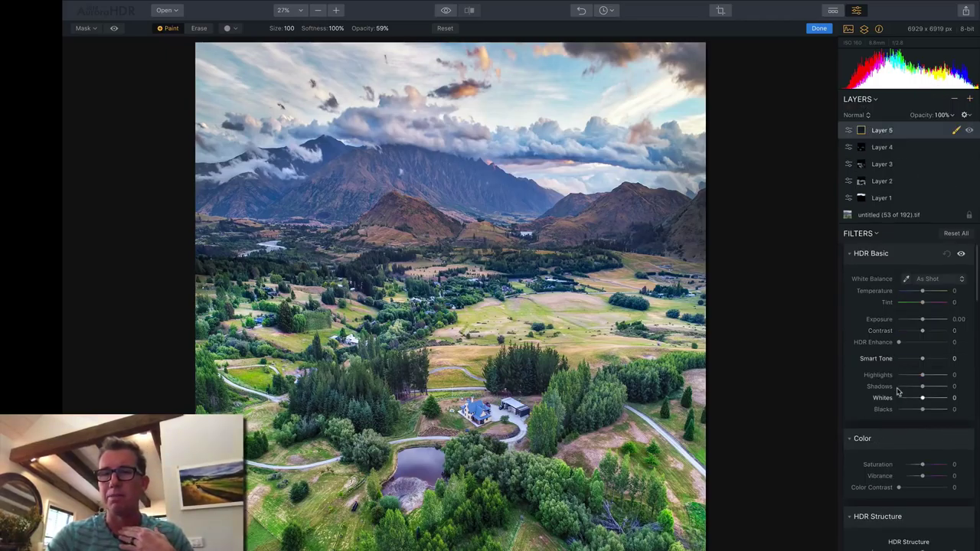
left_click(938, 359)
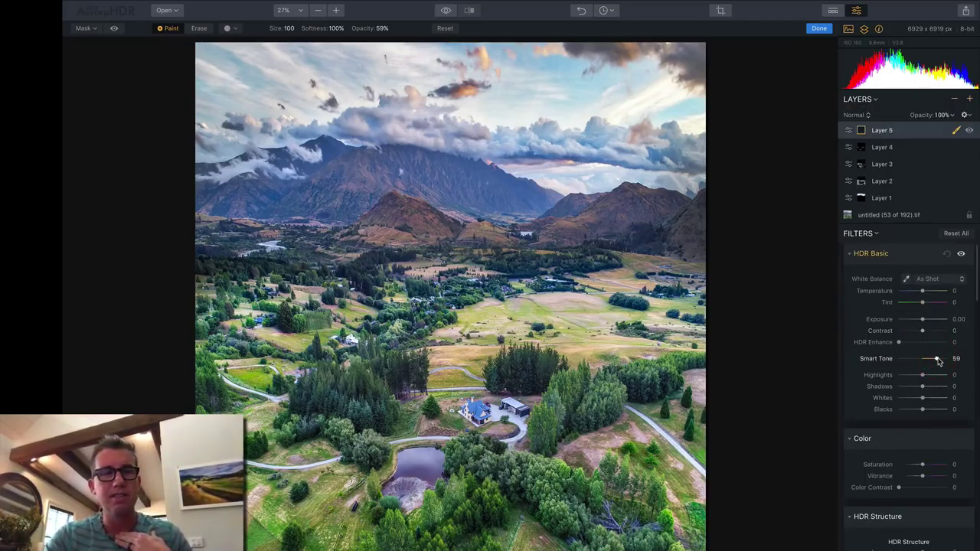
left_click_drag(934, 359, 930, 359)
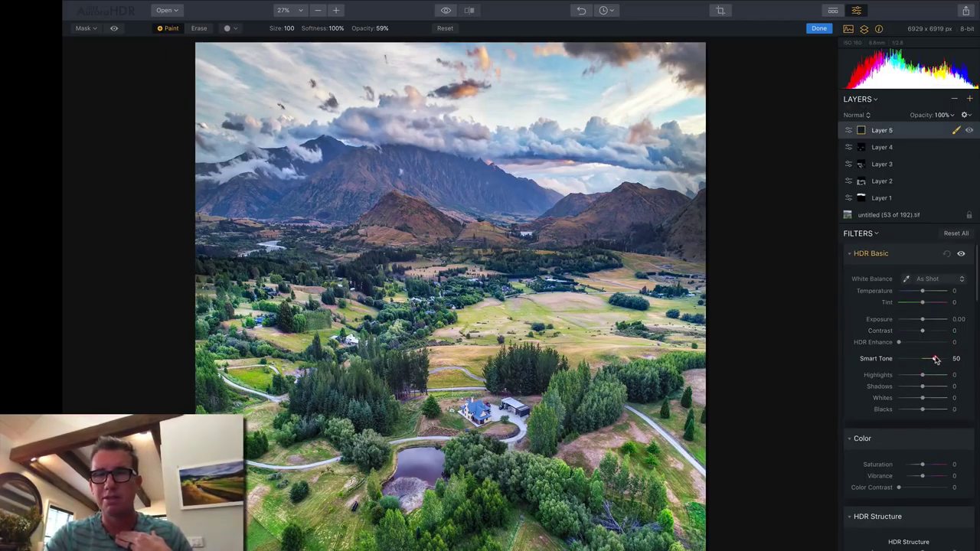
left_click(936, 359)
left_click(942, 360)
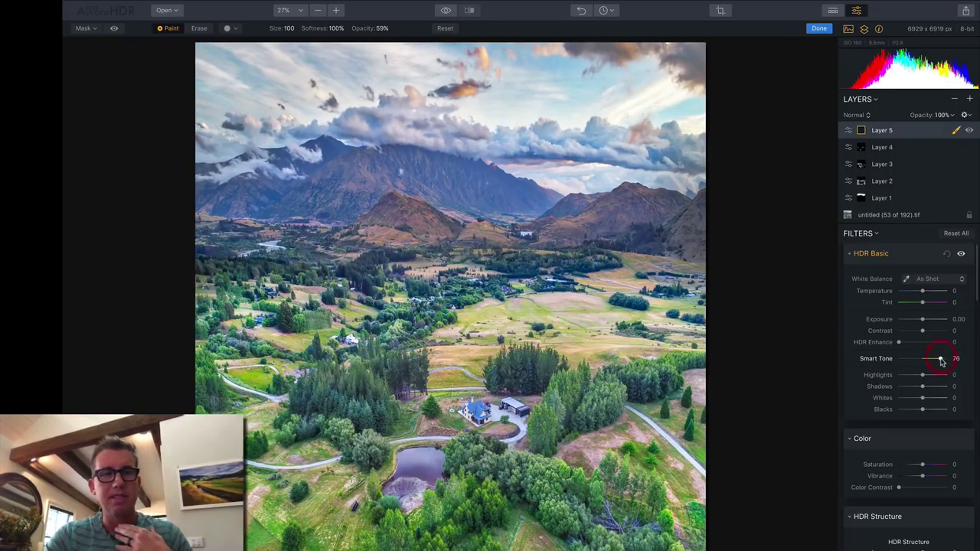
- Shrink the brush to 28 and paint Smart Tone into the middle of the valley
key("bracketleft")
key("bracketleft")
key("bracketleft")
key("bracketleft")
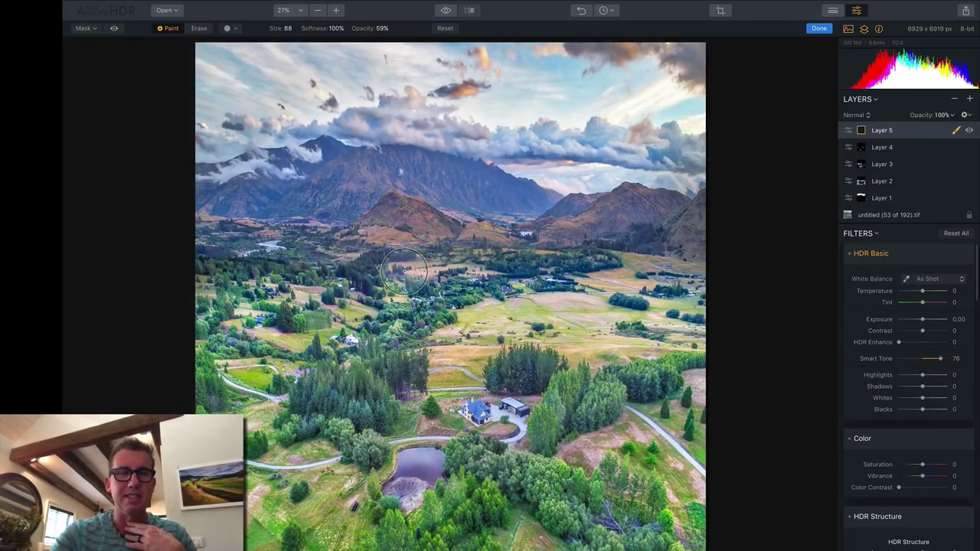
key("bracketleft")
key("bracketleft")
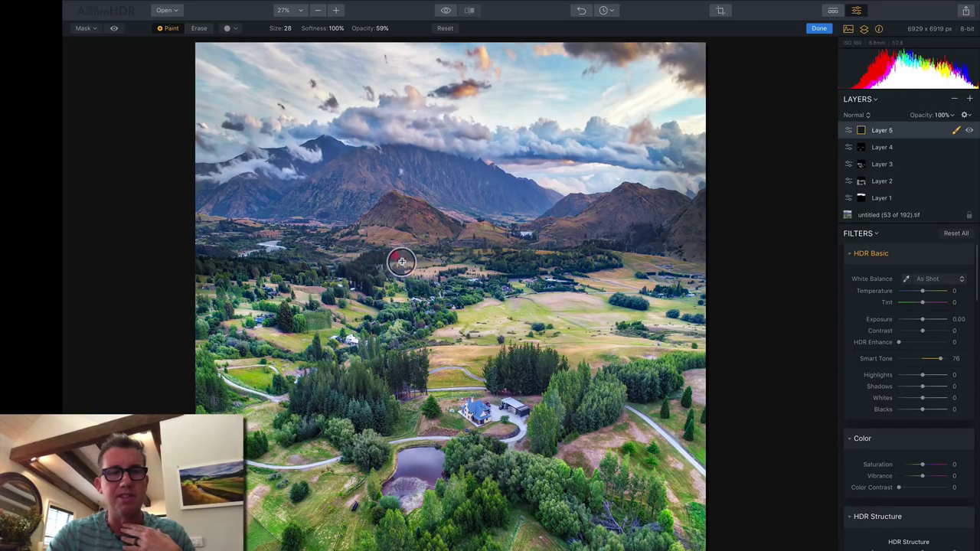
left_click(383, 286)
mouse_move(382, 286)
left_mouse_down()
mouse_move(231, 274)
mouse_move(274, 271)
mouse_move(229, 264)
mouse_move(263, 258)
left_mouse_up()
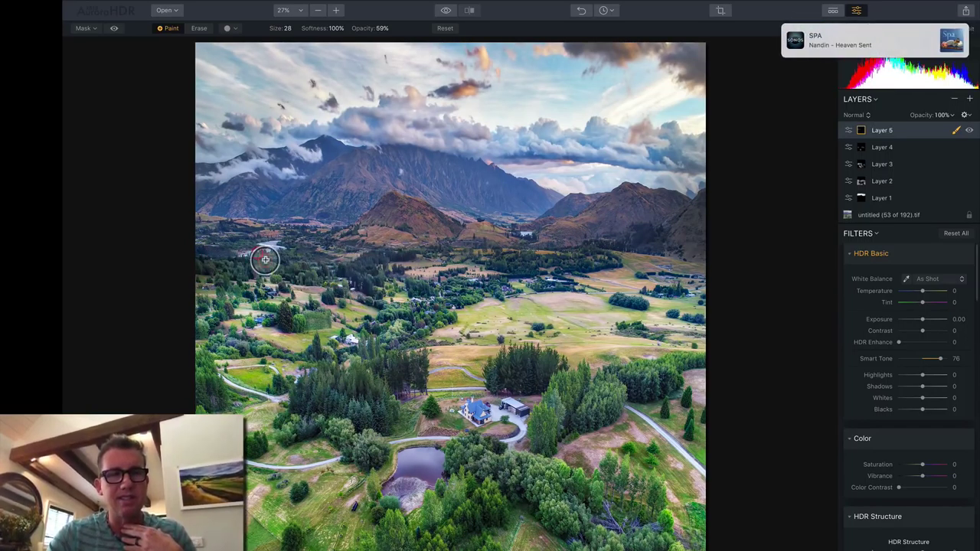
left_click(367, 277)
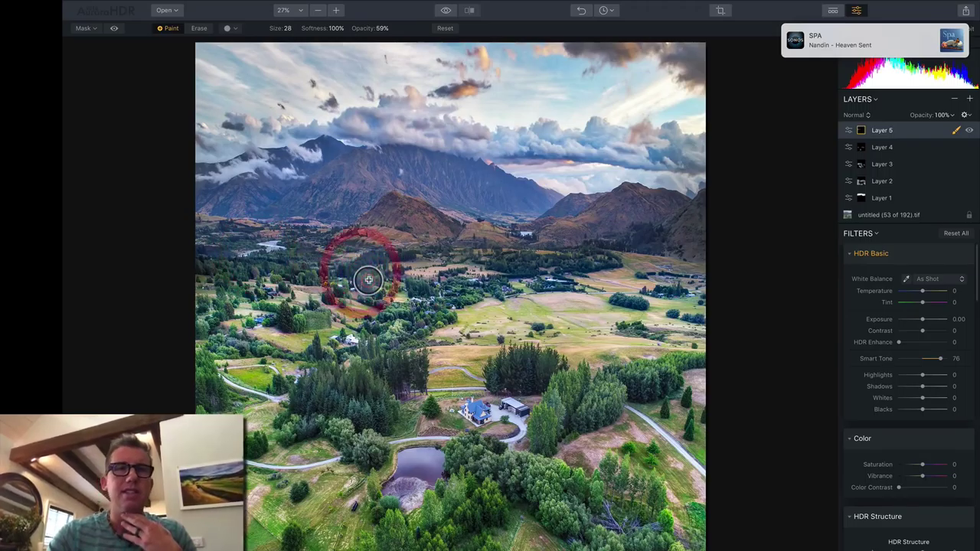
left_click(446, 12)
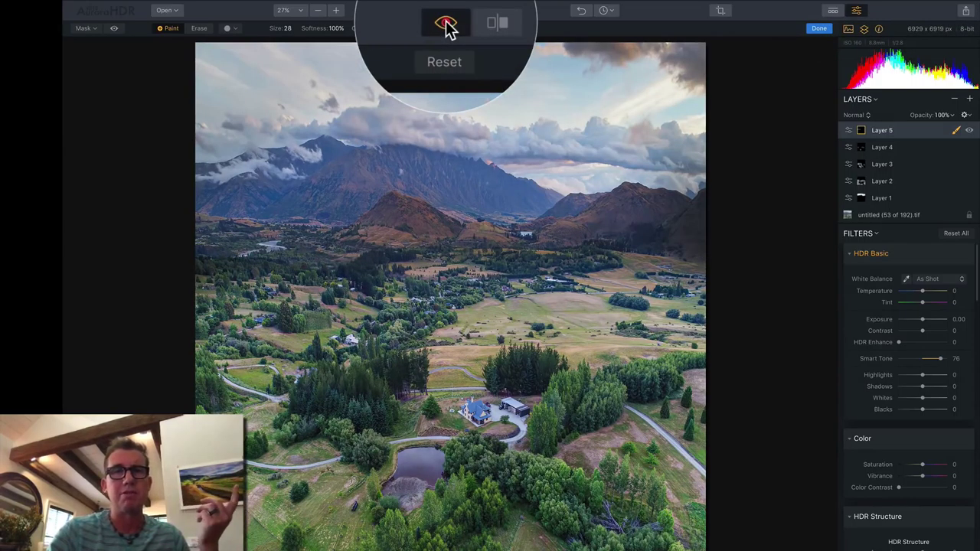
left_click(447, 12)
left_click(447, 12)
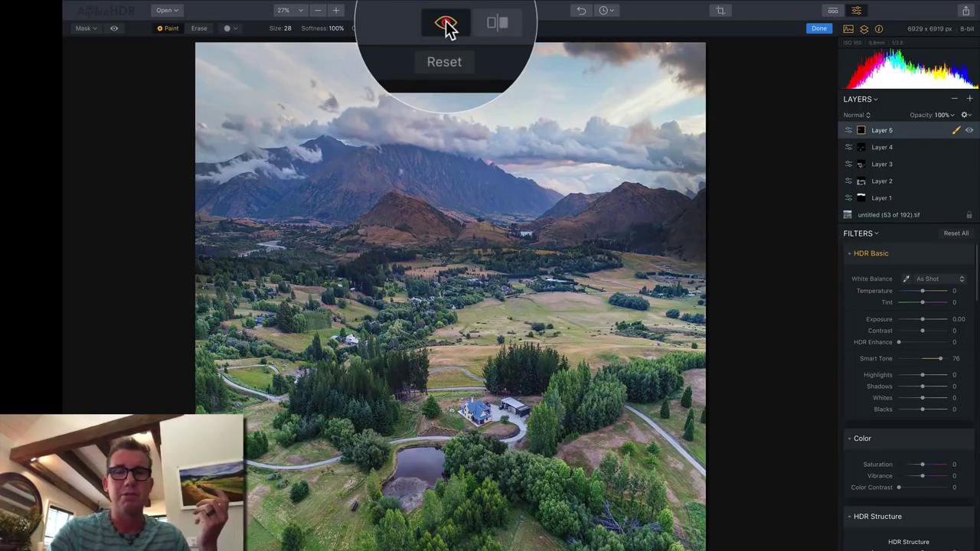
left_click(446, 11)
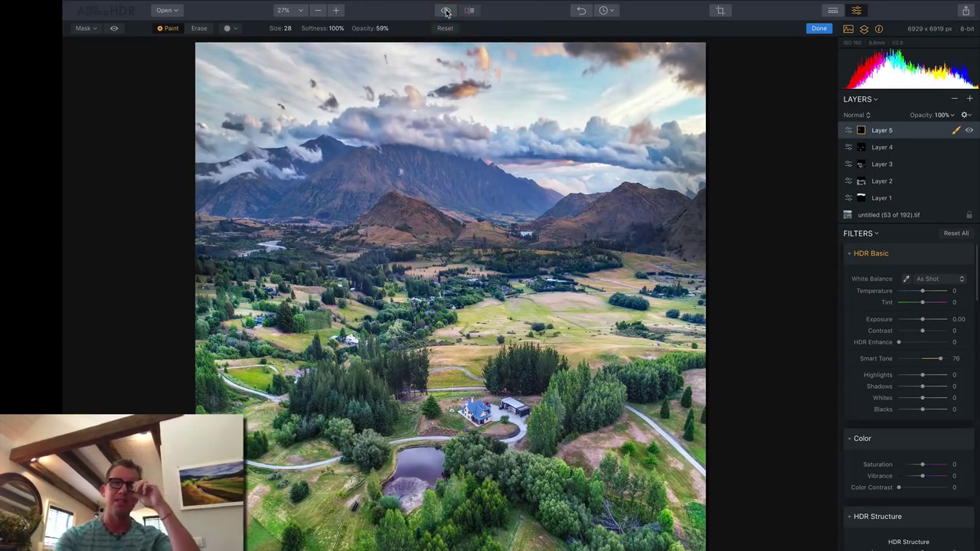